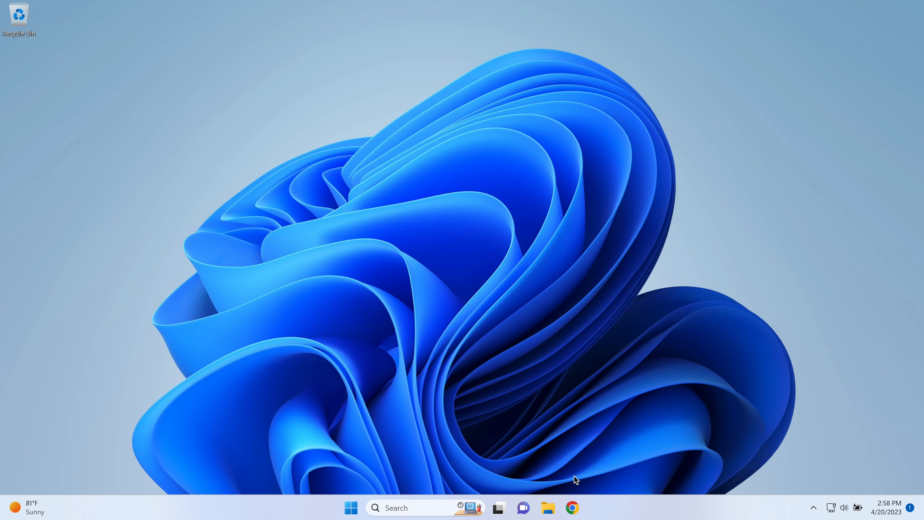
Search 'sql express' in Chrome and download the SQL Server 2022 Express installer (SQL2022-SSEI-Expr.exe)
{"action": "left_click", "coordinate": [572, 506]}
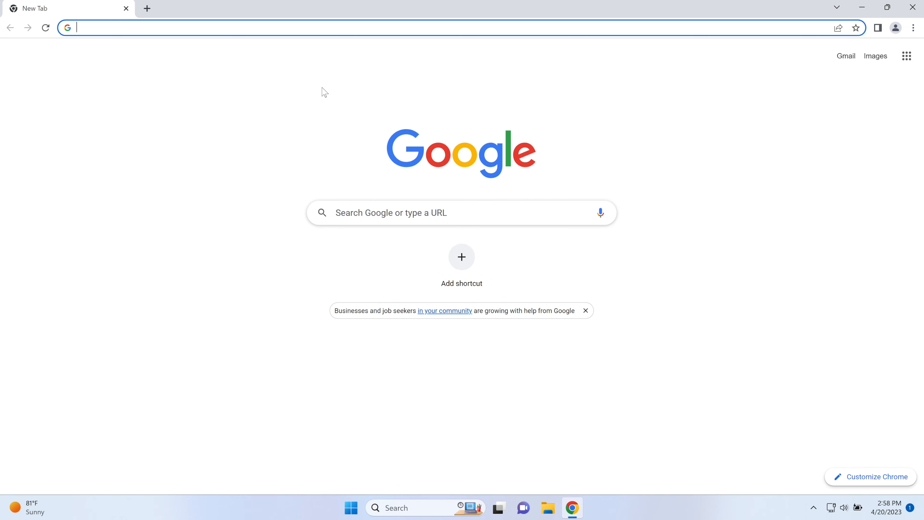
{"action": "type", "text": "sql ex"}
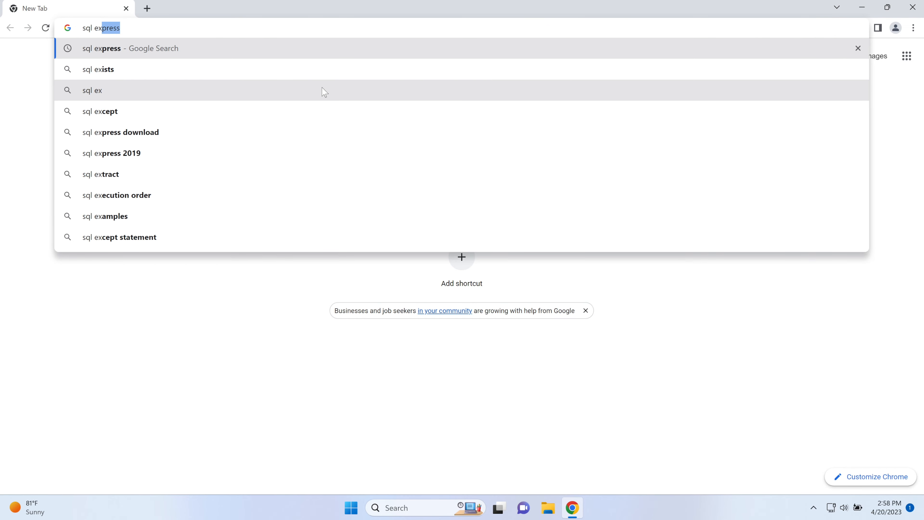
{"action": "type", "text": "press"}
{"action": "key", "text": "Return"}
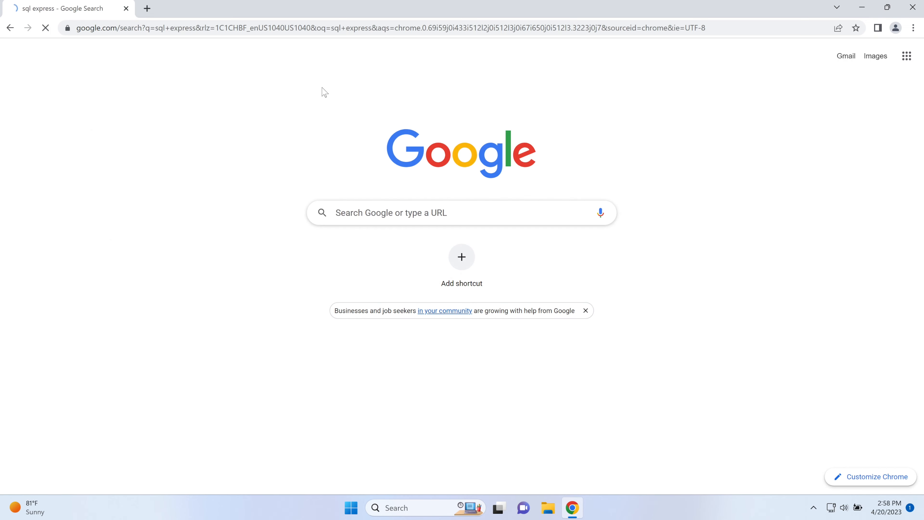
{"action": "left_click", "coordinate": [193, 176]}
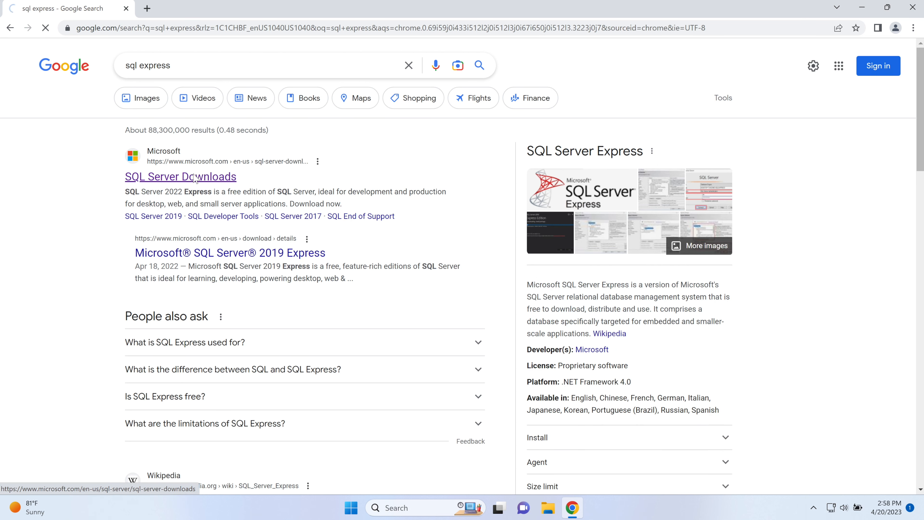
{"action": "scroll", "coordinate": [522, 273], "scroll_direction": "down", "scroll_amount": 6}
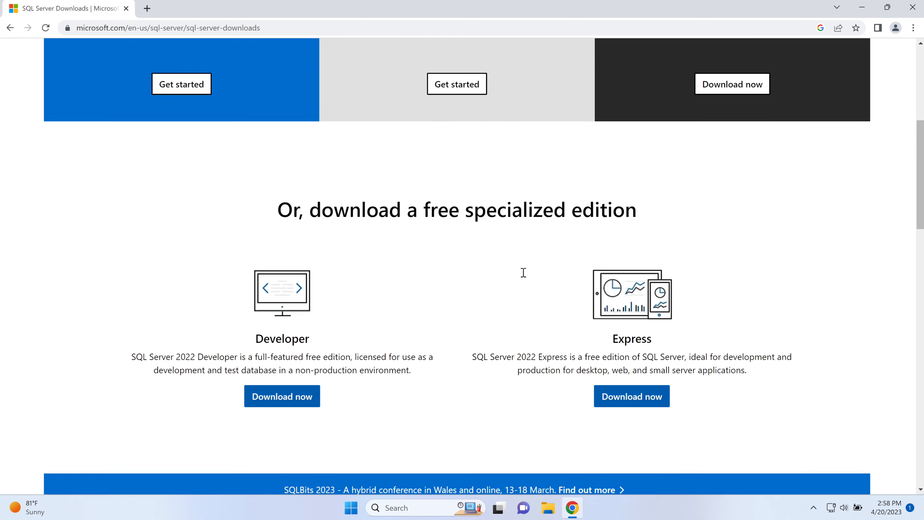
{"action": "left_click", "coordinate": [635, 351]}
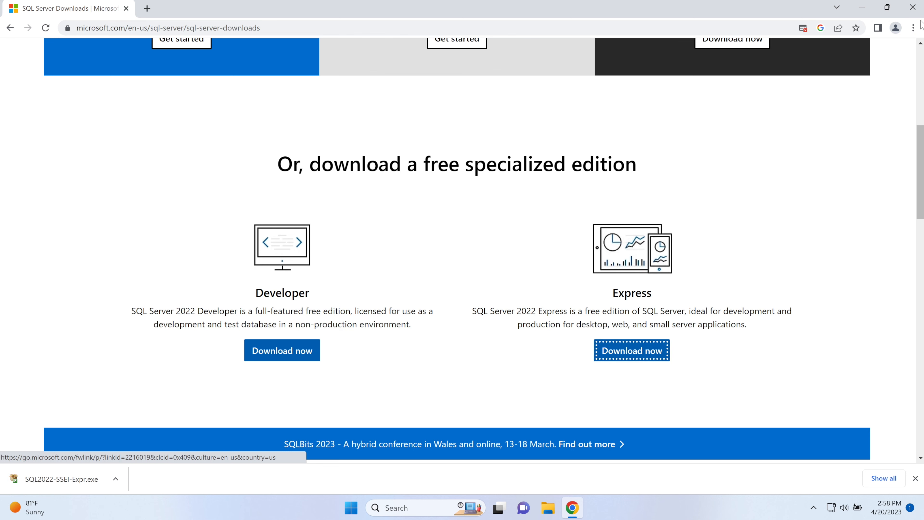
{"action": "left_click", "coordinate": [912, 8]}
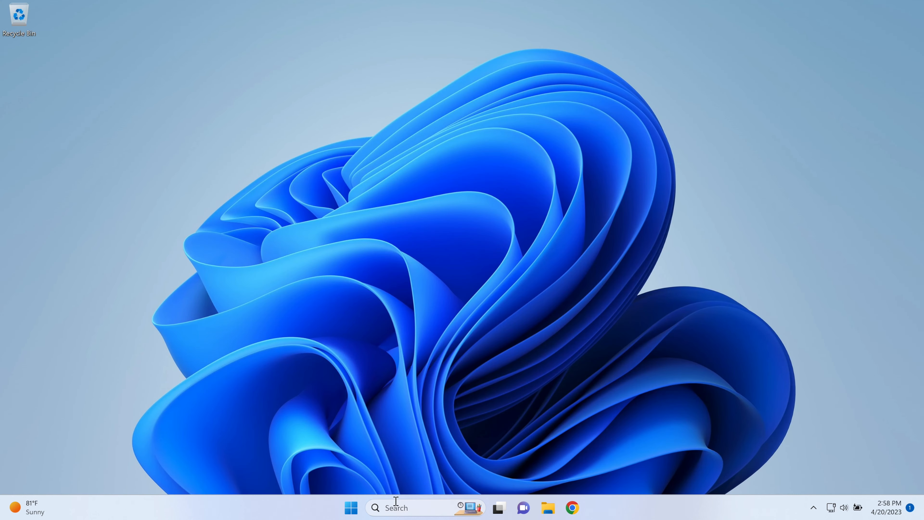
Open Windows Features and turn on Internet Information Services and .NET Framework 3.5
{"action": "left_click", "coordinate": [396, 508]}
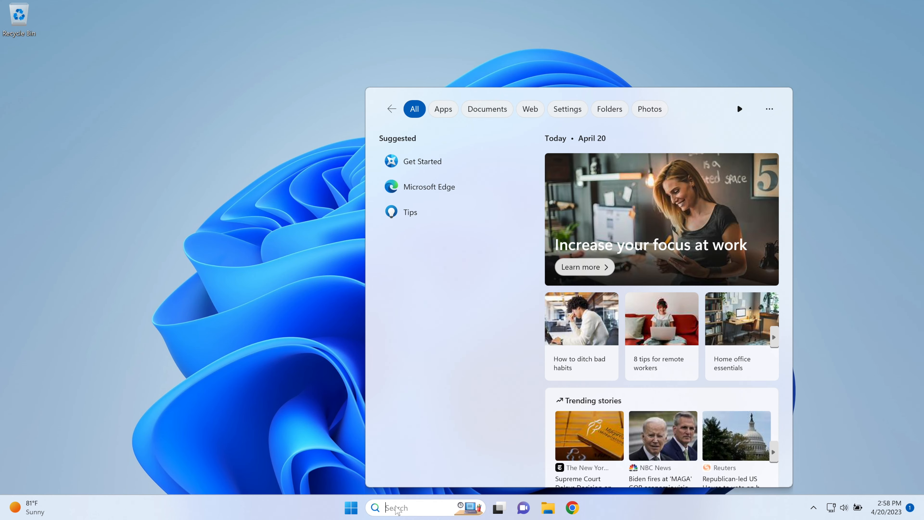
{"action": "type", "text": "features"}
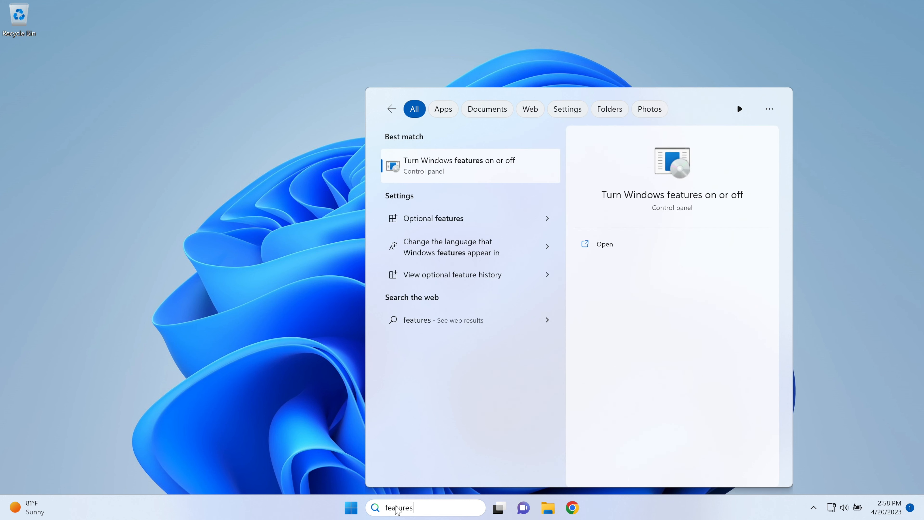
{"action": "left_click", "coordinate": [474, 175]}
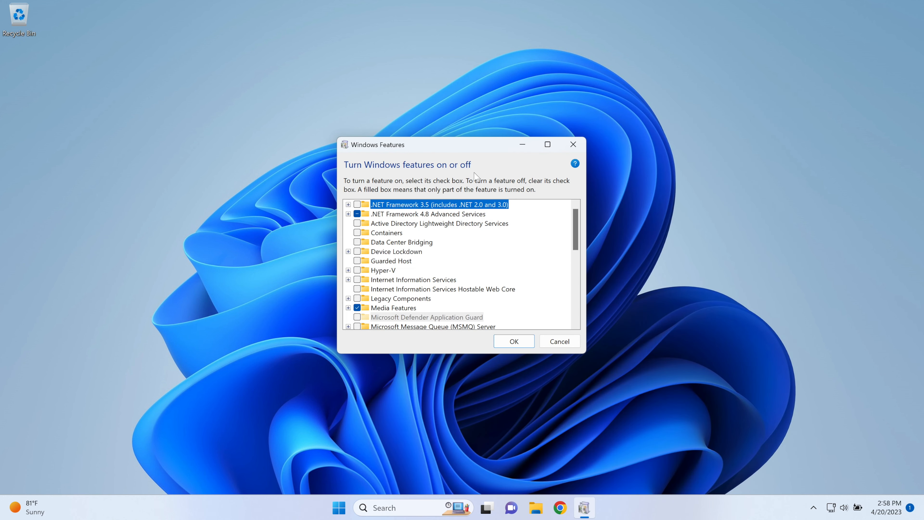
{"action": "left_click", "coordinate": [357, 279]}
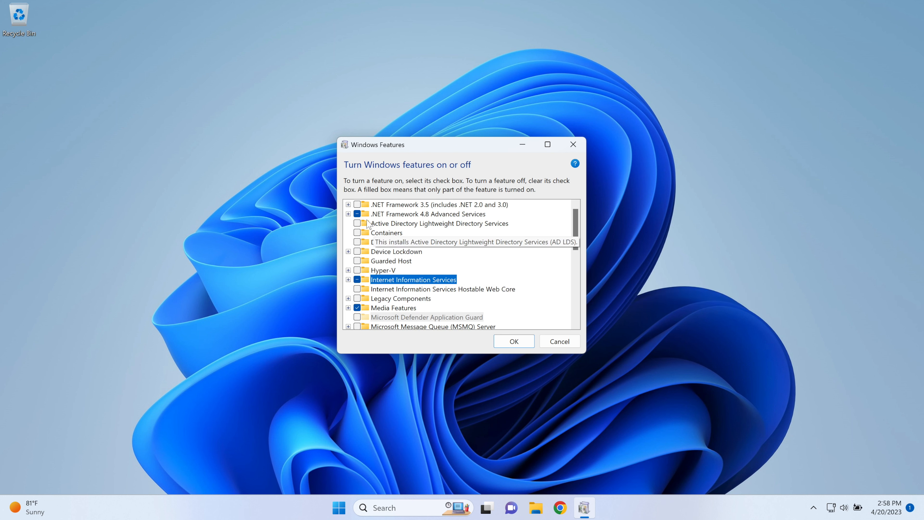
{"action": "left_click", "coordinate": [357, 205]}
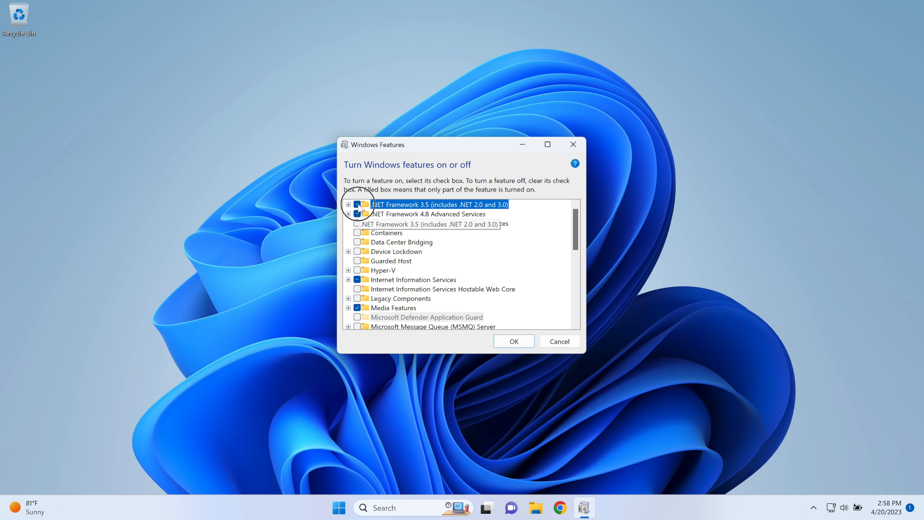
Enable the TCP, Named Pipe, MSMQ and HTTP WCF activations under .NET 4.8, then apply
{"action": "left_click", "coordinate": [348, 213]}
{"action": "left_click", "coordinate": [358, 233]}
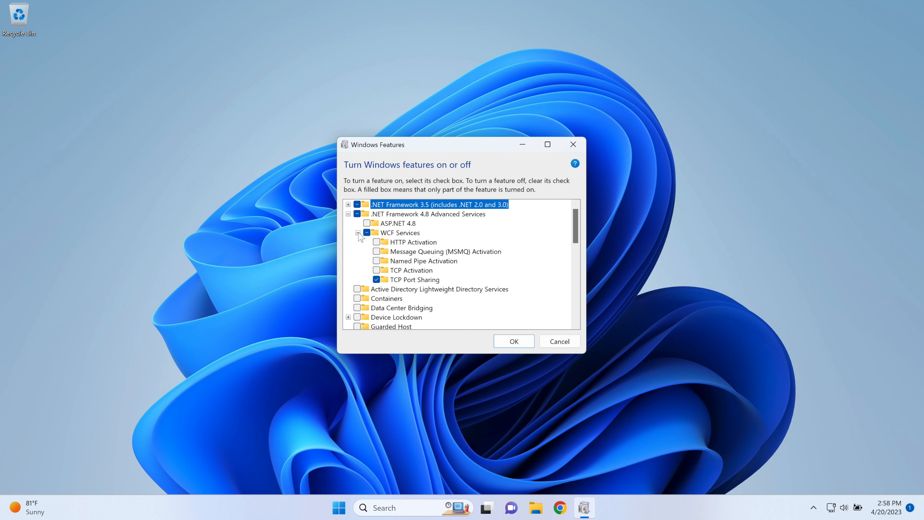
{"action": "left_click", "coordinate": [376, 270]}
{"action": "left_click", "coordinate": [376, 261]}
{"action": "left_click", "coordinate": [376, 252]}
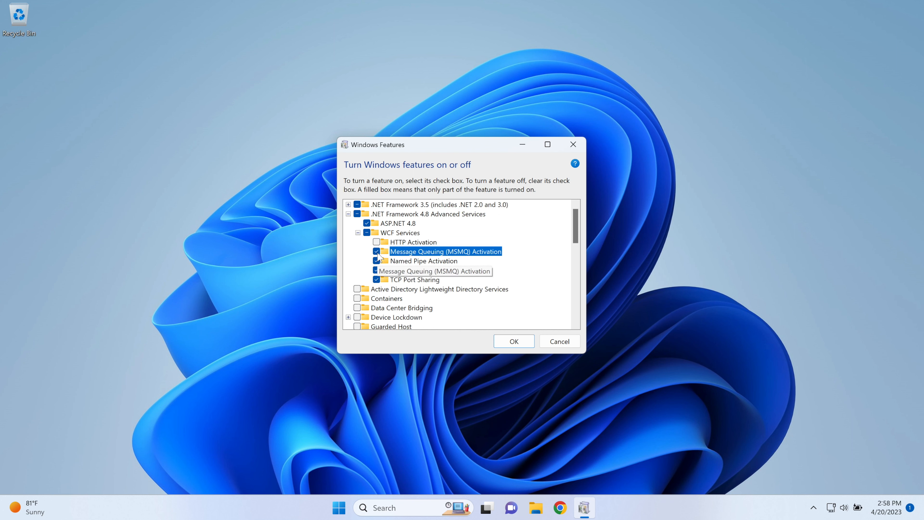
{"action": "left_click", "coordinate": [376, 242]}
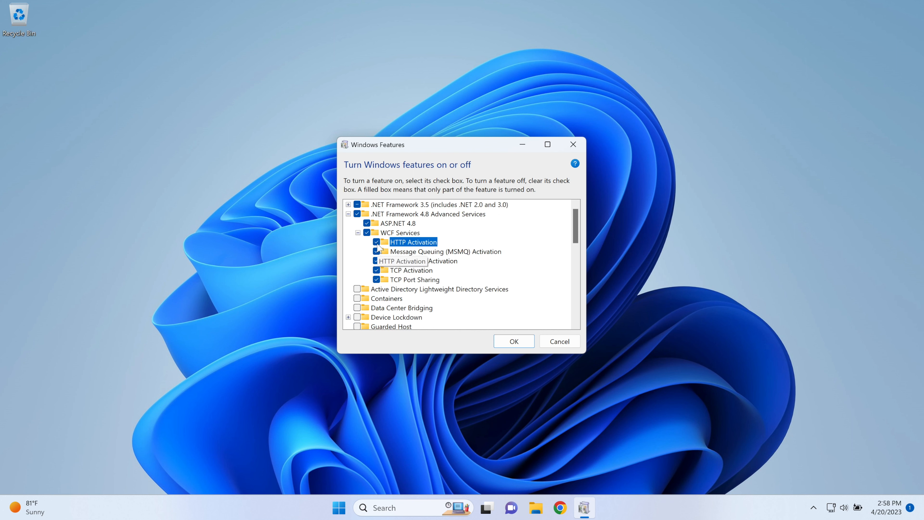
{"action": "left_click", "coordinate": [511, 341]}
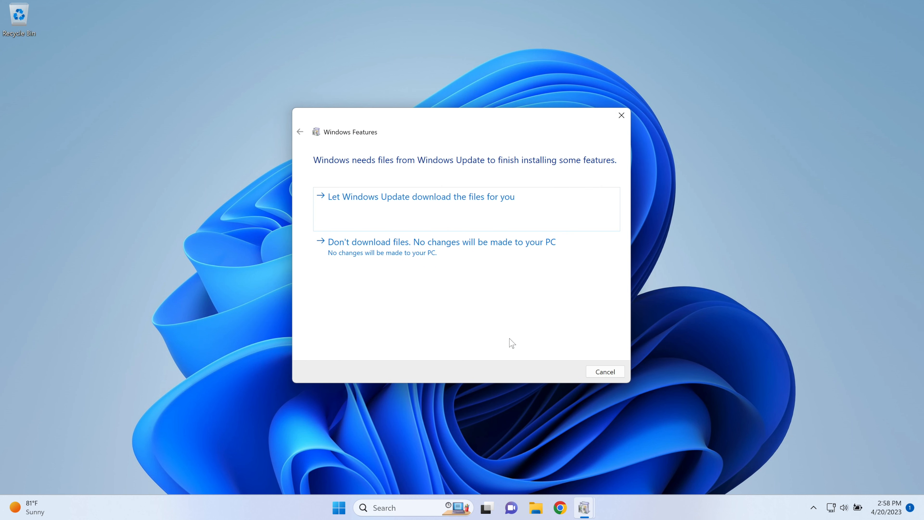
Let Windows Update download the required feature files, then close the completed Windows Features window
{"action": "left_click", "coordinate": [486, 210]}
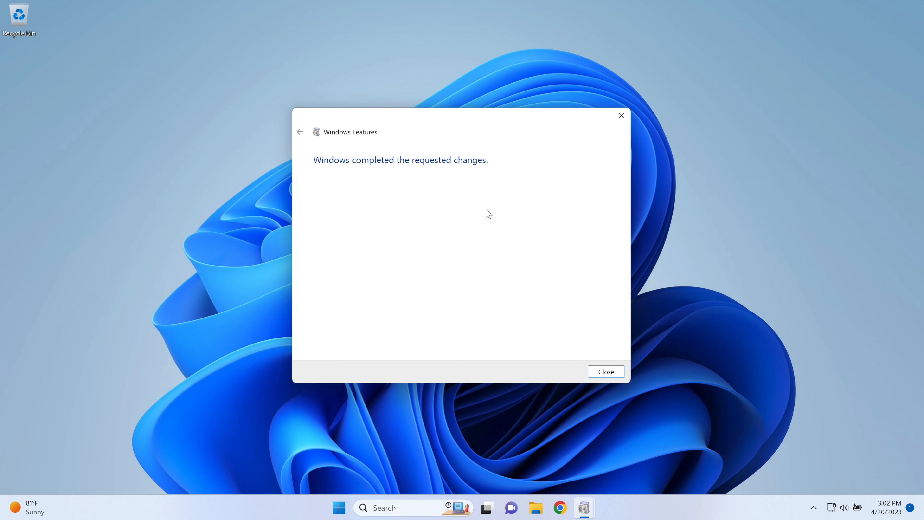
{"action": "left_click", "coordinate": [604, 372]}
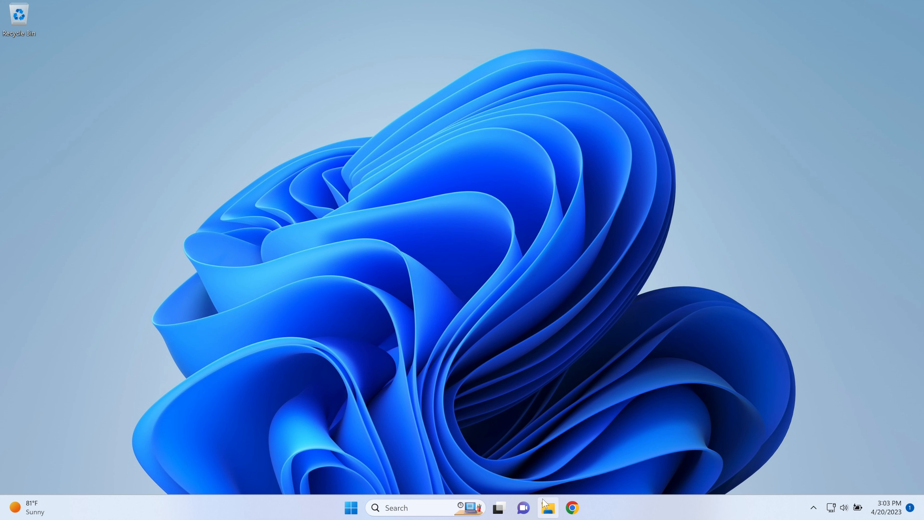
Run SQL2022-SSEI-Expr from the Downloads folder and approve the admin prompt
{"action": "left_click", "coordinate": [547, 507]}
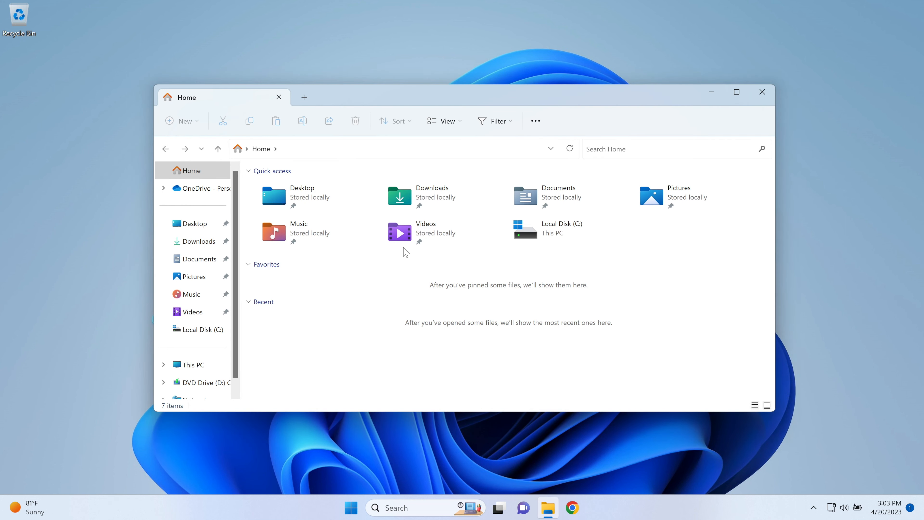
{"action": "left_click", "coordinate": [427, 199]}
{"action": "double_click", "coordinate": [417, 201]}
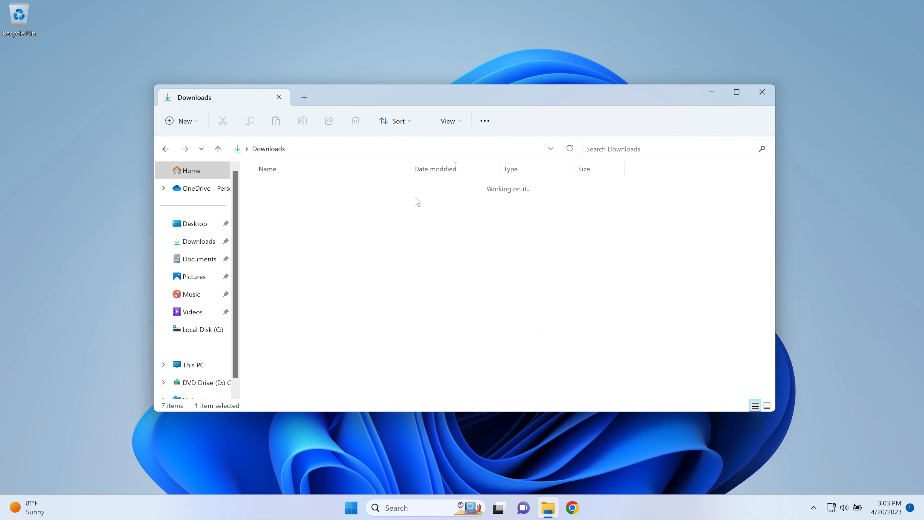
{"action": "double_click", "coordinate": [319, 203]}
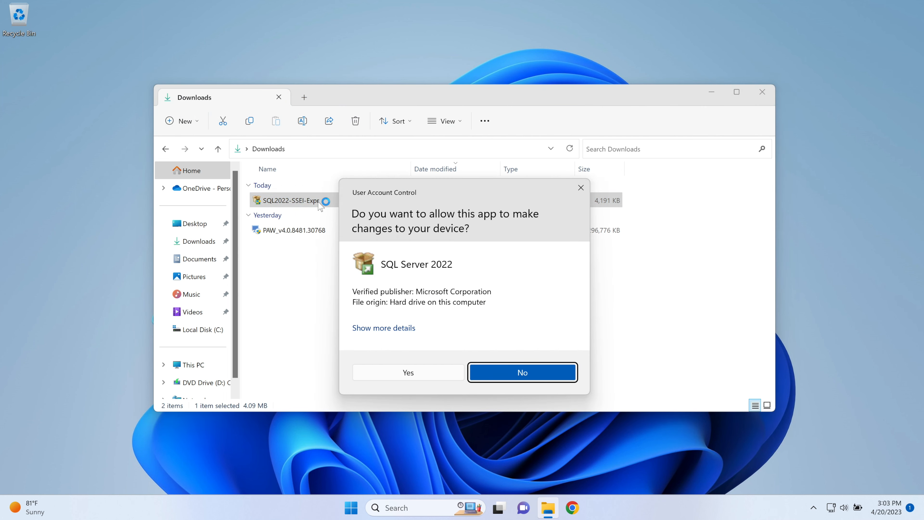
{"action": "left_click", "coordinate": [393, 371]}
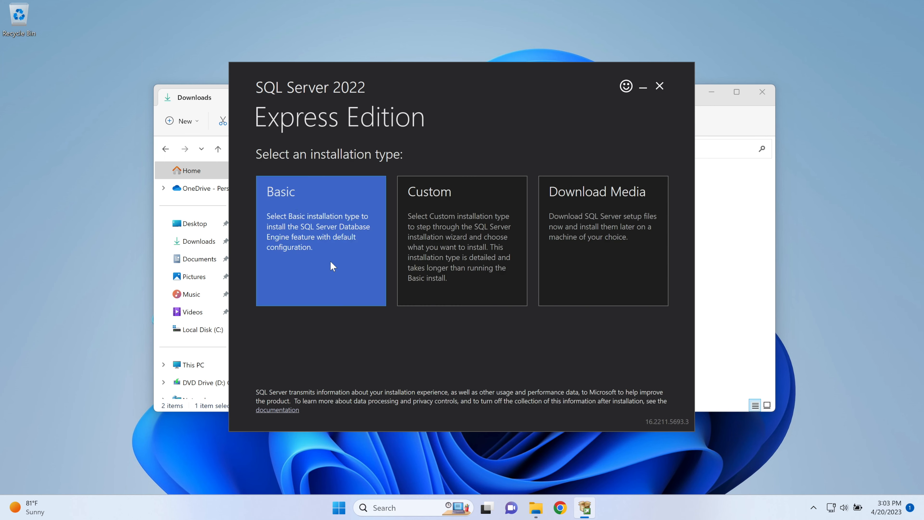
Install SQL Server Express as a Basic install in the default location, accepting the license, then close
{"action": "left_click", "coordinate": [332, 266]}
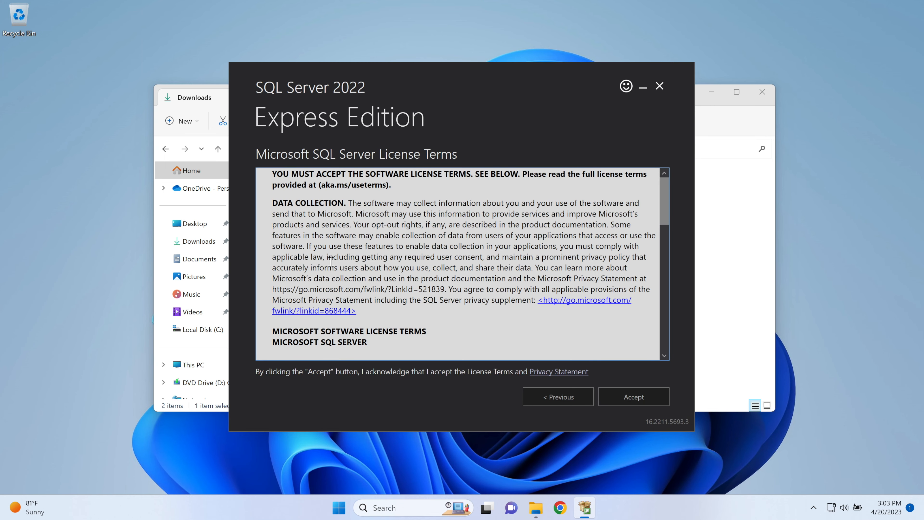
{"action": "left_click", "coordinate": [645, 396]}
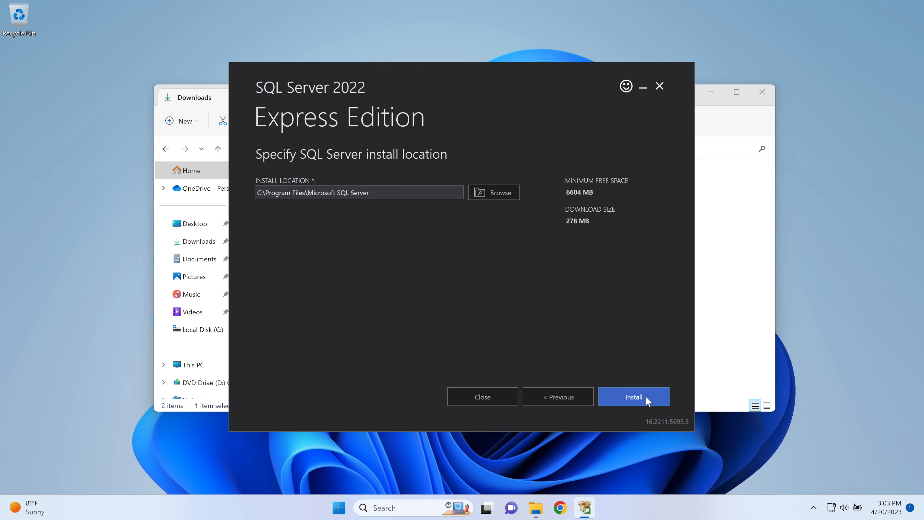
{"action": "left_click", "coordinate": [646, 396]}
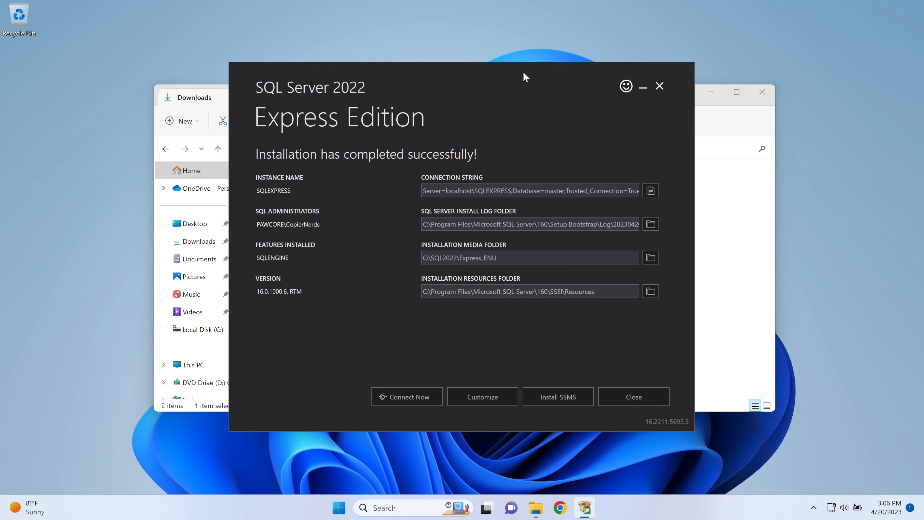
{"action": "left_click", "coordinate": [623, 397]}
Confirm leaving the SQL installer, then run PAW_v4.0.8481.30768 past SmartScreen and the admin prompt
{"action": "left_click", "coordinate": [461, 275]}
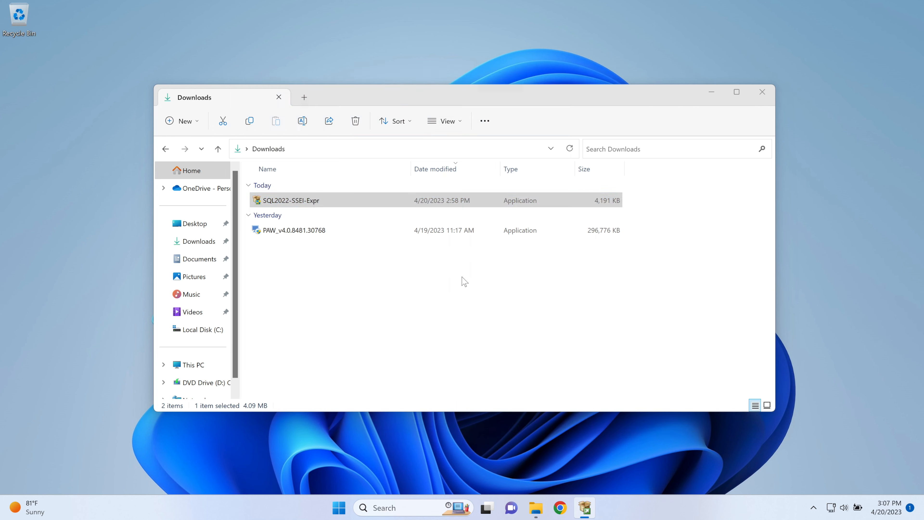
{"action": "left_click", "coordinate": [274, 232]}
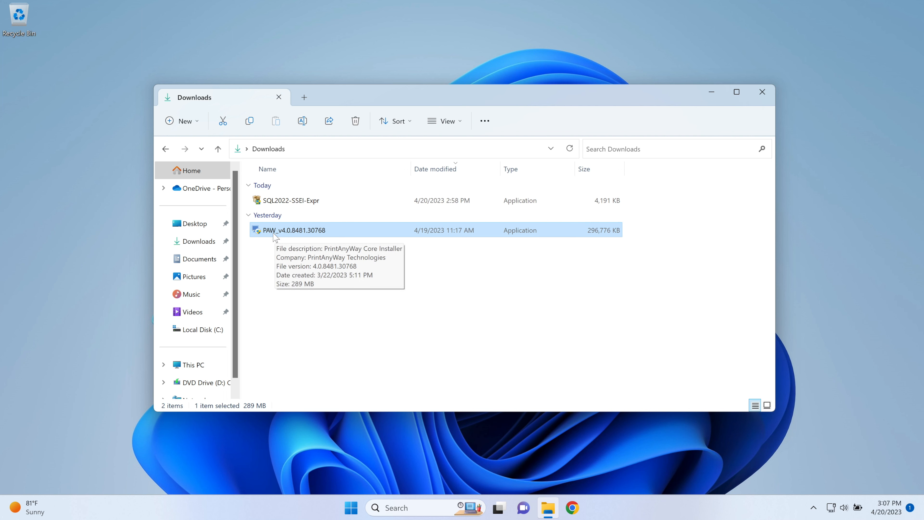
{"action": "double_click", "coordinate": [274, 235]}
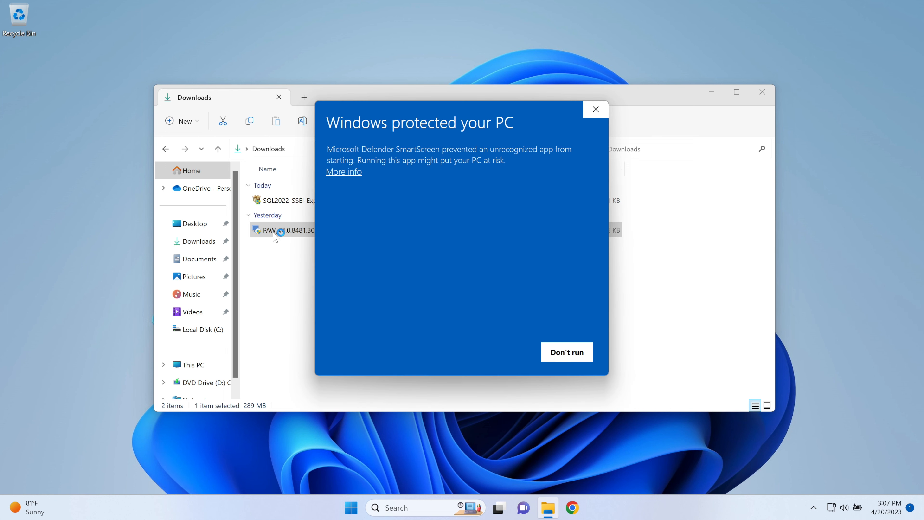
{"action": "left_click", "coordinate": [341, 171]}
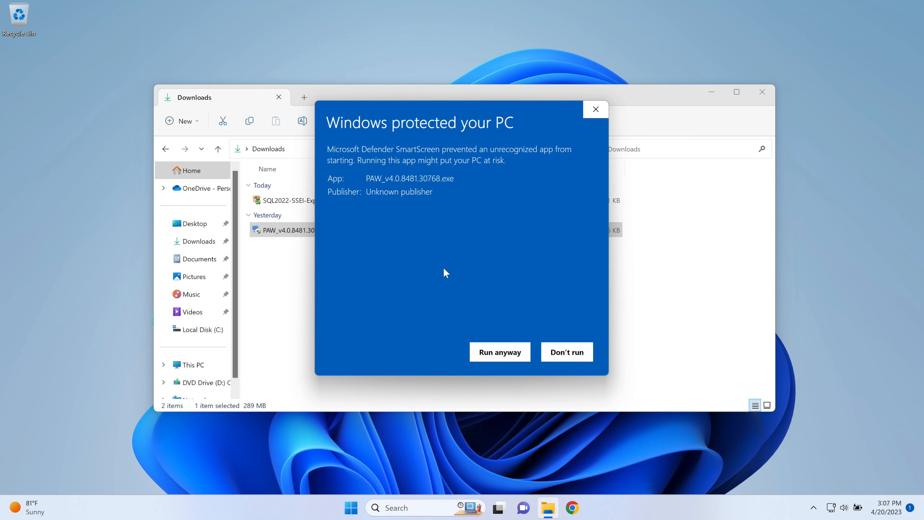
{"action": "left_click", "coordinate": [488, 352]}
{"action": "left_click", "coordinate": [762, 93]}
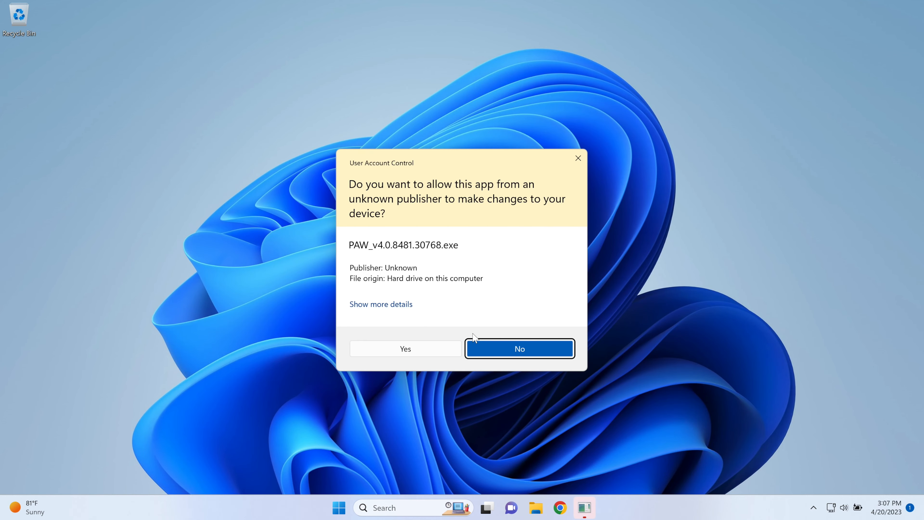
{"action": "left_click", "coordinate": [419, 349]}
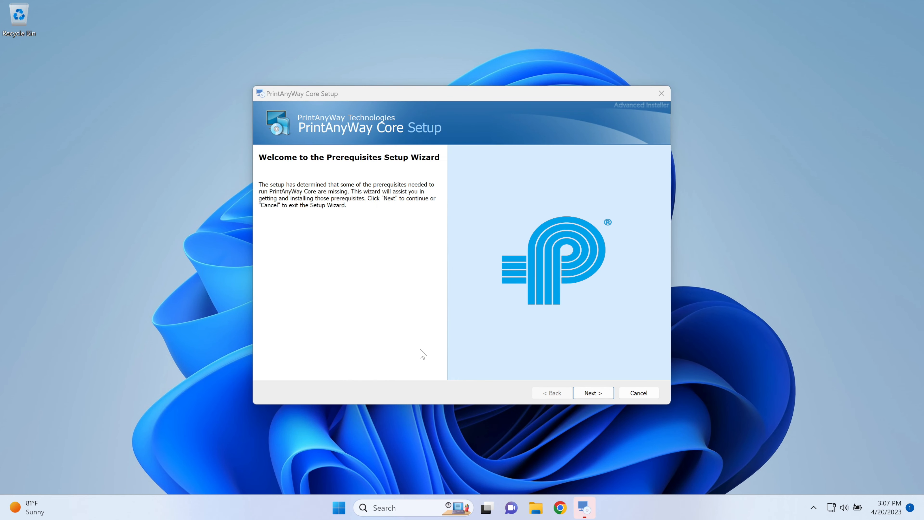
Install the .NET 5.0.13 Windows Server Hosting bundle after agreeing to its license terms
{"action": "left_click", "coordinate": [596, 393]}
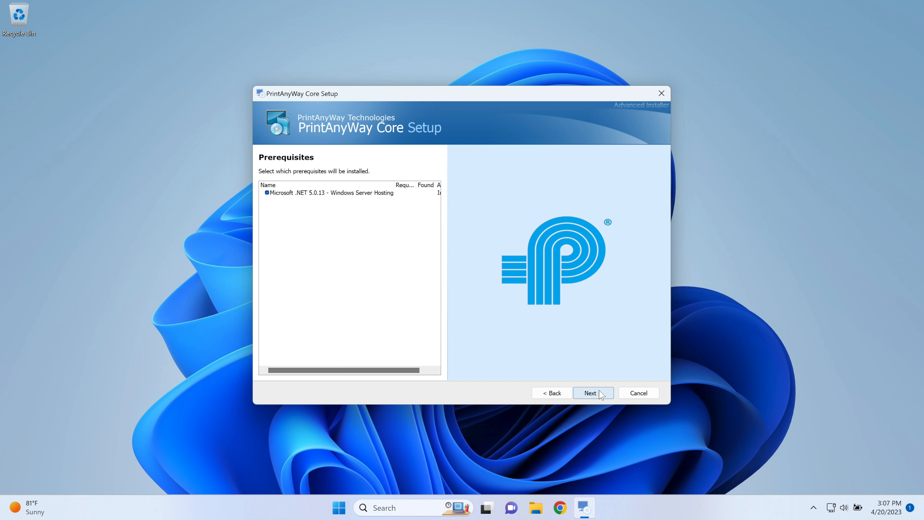
{"action": "left_click", "coordinate": [599, 394]}
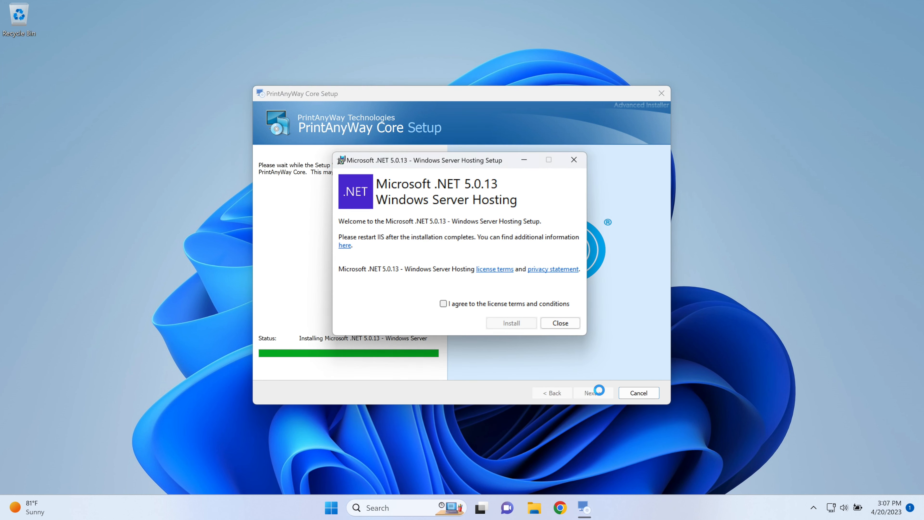
{"action": "left_click", "coordinate": [488, 308]}
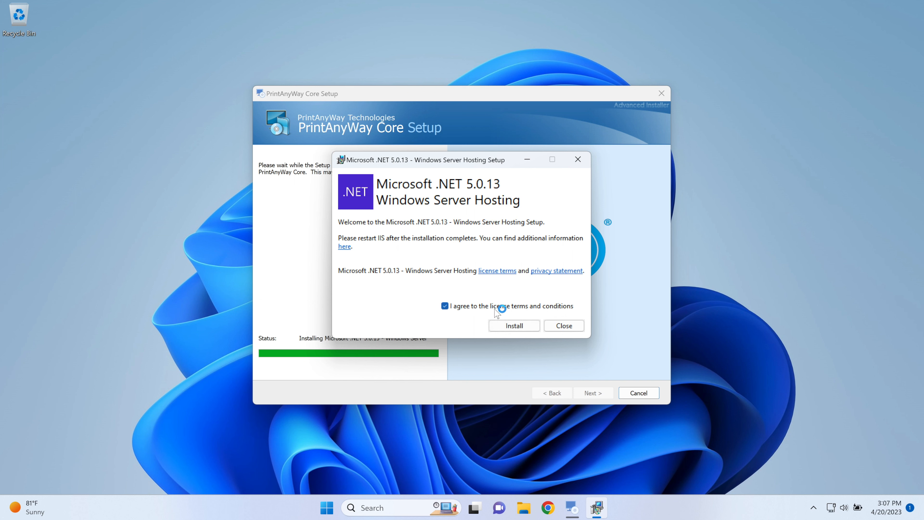
{"action": "left_click", "coordinate": [514, 325]}
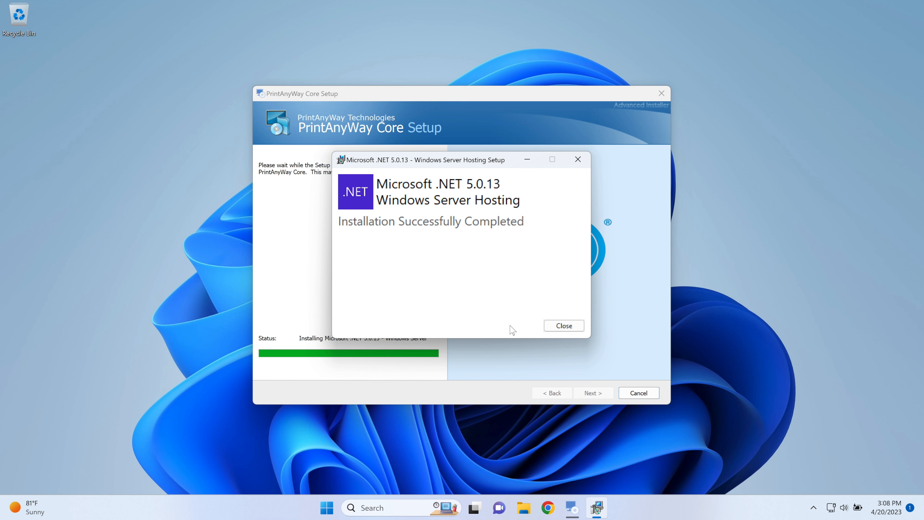
{"action": "left_click", "coordinate": [556, 326]}
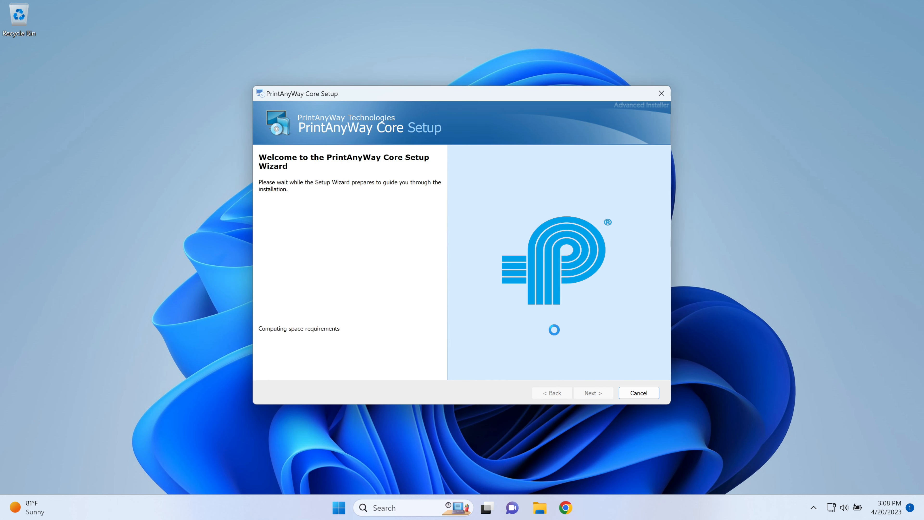
Accept the PrintAnyWay Core licence agreement and keep English as the setup language
{"action": "left_click", "coordinate": [583, 397]}
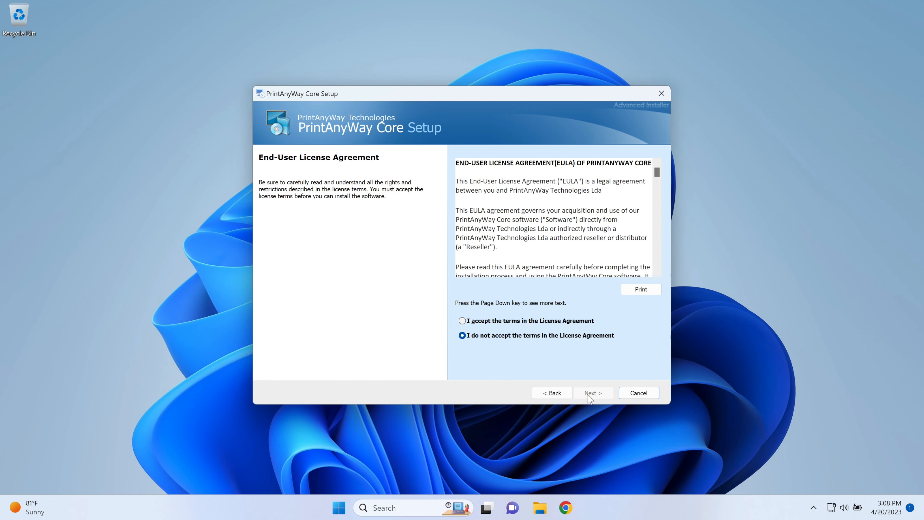
{"action": "left_click", "coordinate": [532, 321]}
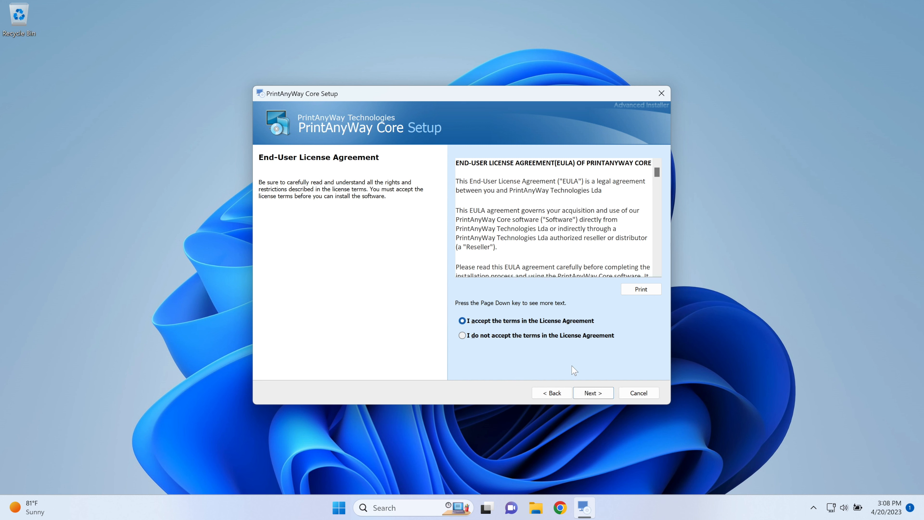
{"action": "left_click", "coordinate": [586, 395]}
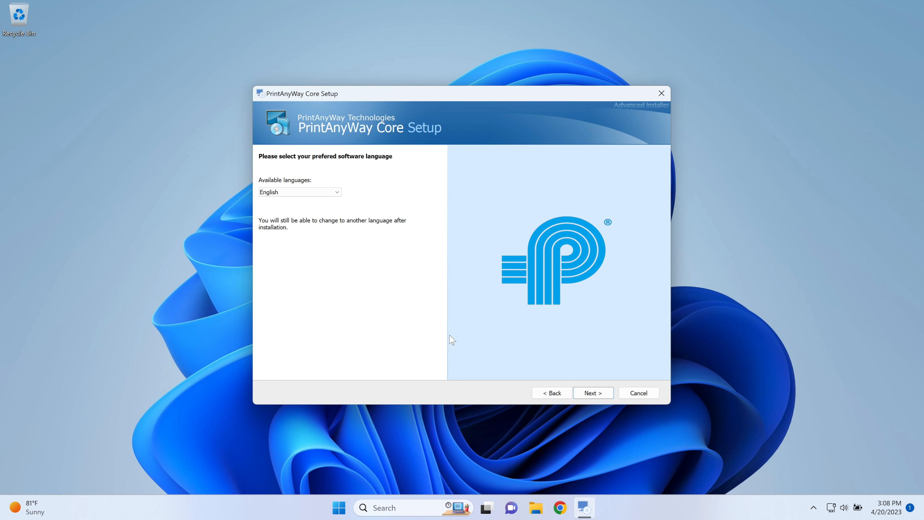
{"action": "left_click", "coordinate": [593, 393]}
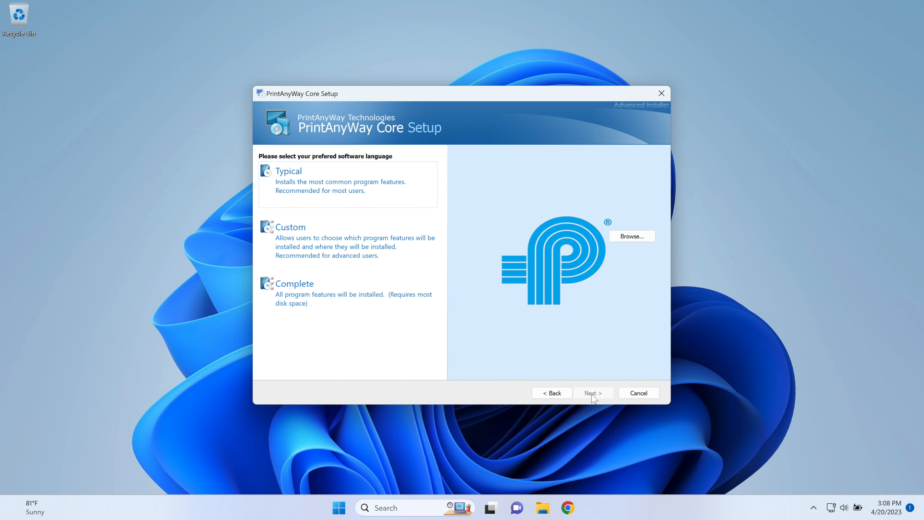
Run the Complete installation, then finish and approve launching PrintAnyWay Service Manager
{"action": "left_click", "coordinate": [319, 297]}
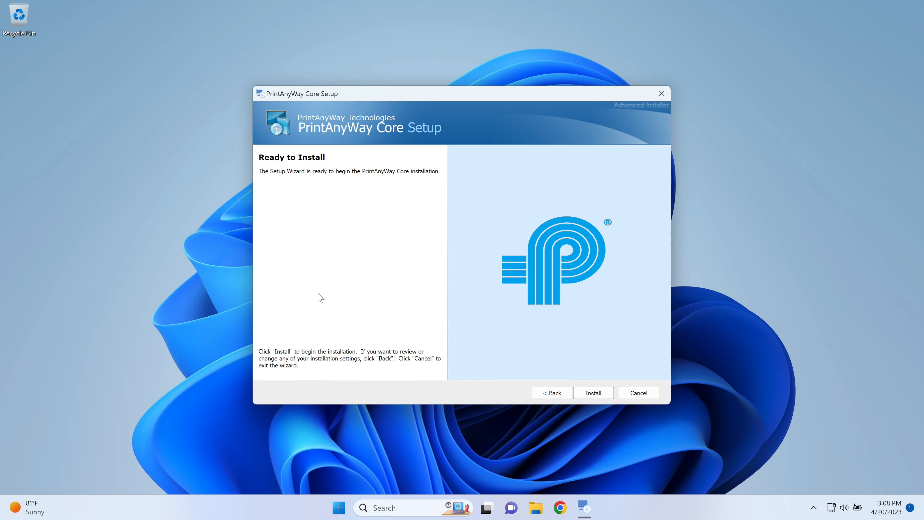
{"action": "left_click", "coordinate": [590, 392]}
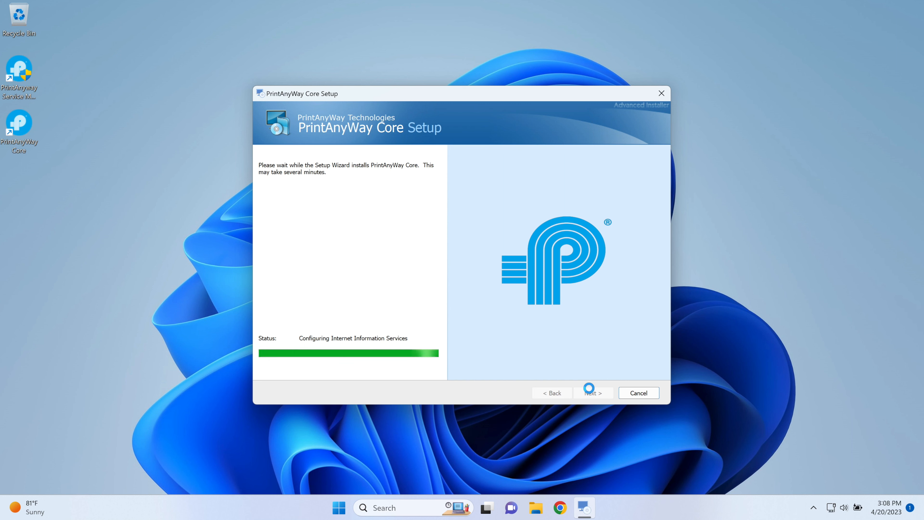
{"action": "left_click", "coordinate": [591, 393]}
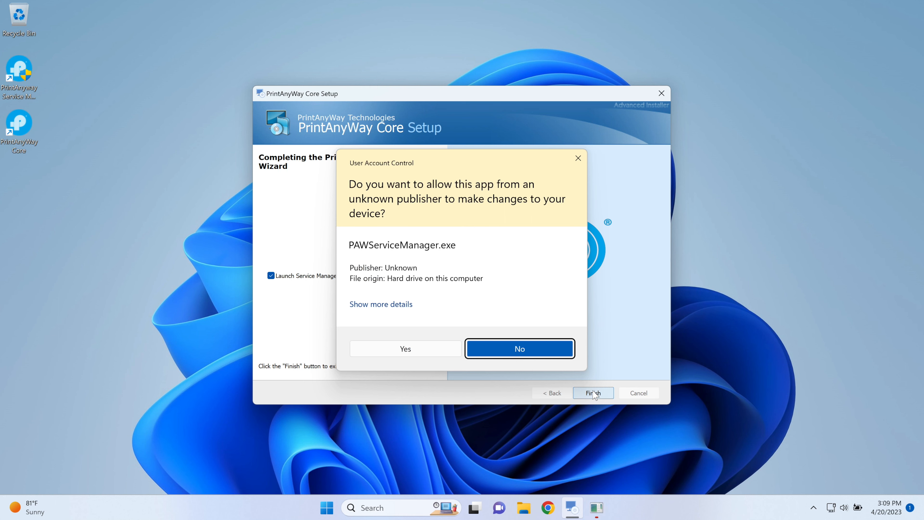
{"action": "left_click", "coordinate": [435, 350]}
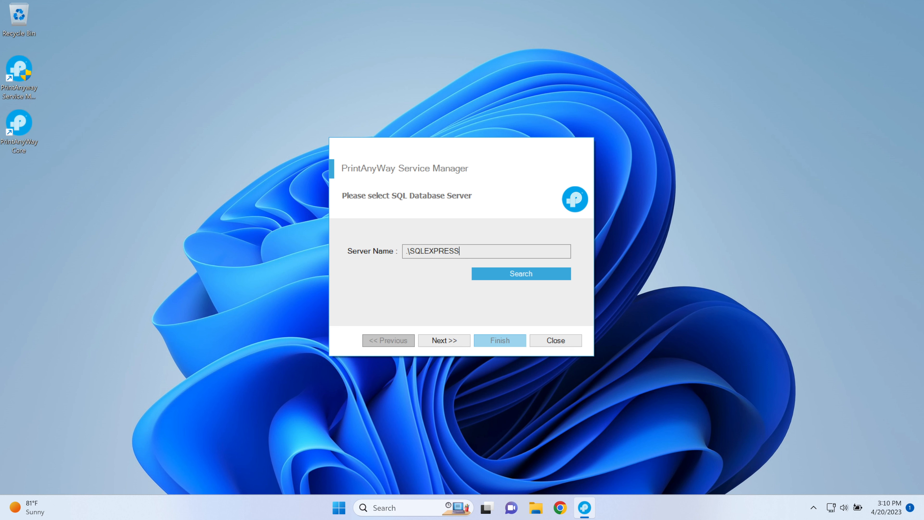
Keep the local SQLEXPRESS server and enable Mixed Mode Authentication in Service Manager
{"action": "left_click", "coordinate": [448, 339]}
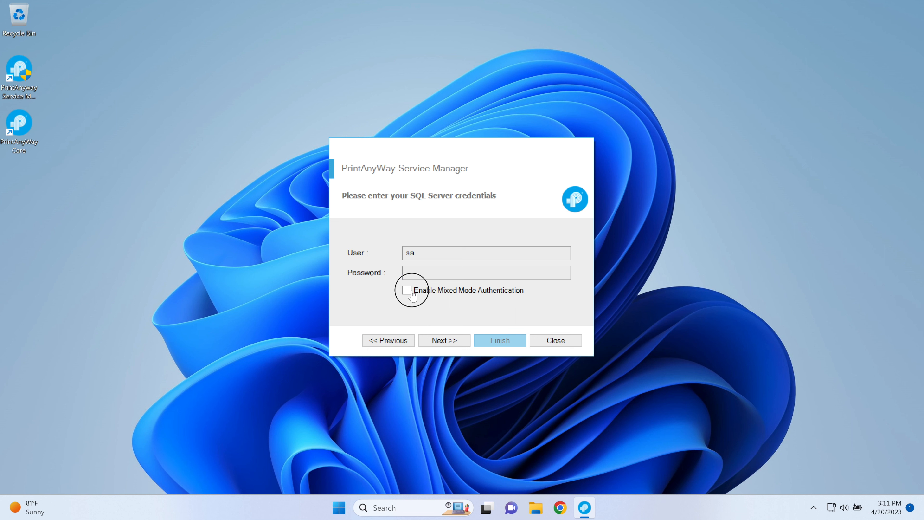
{"action": "left_click", "coordinate": [411, 291]}
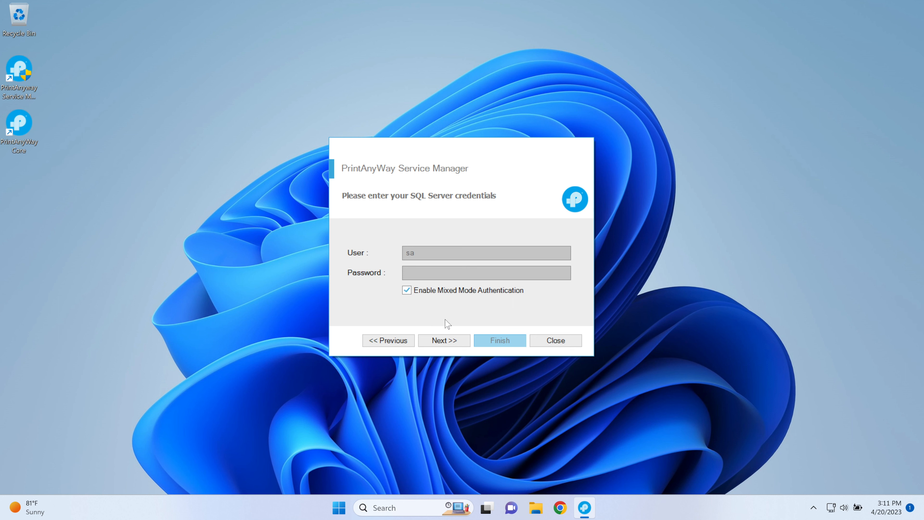
{"action": "left_click", "coordinate": [453, 344]}
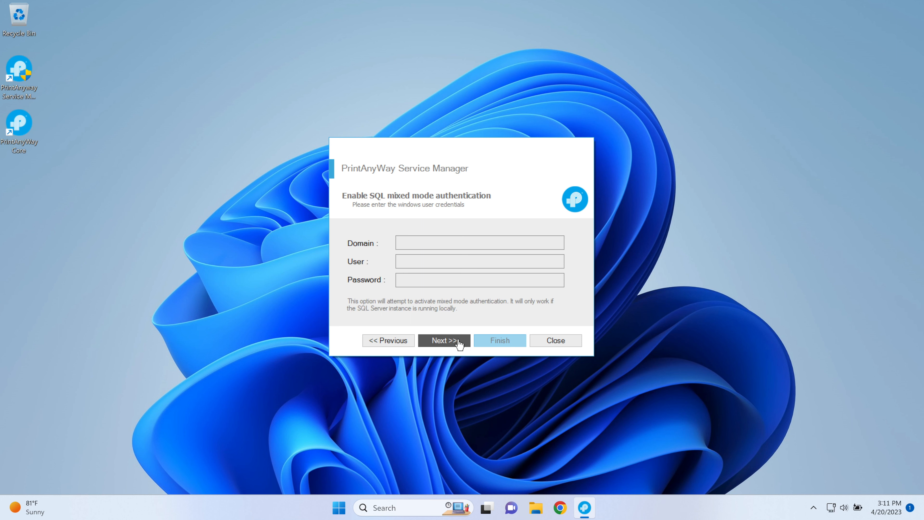
{"action": "left_click", "coordinate": [339, 506]}
Copy the device name PAWCore from the About page in Windows Settings
{"action": "left_click", "coordinate": [597, 183]}
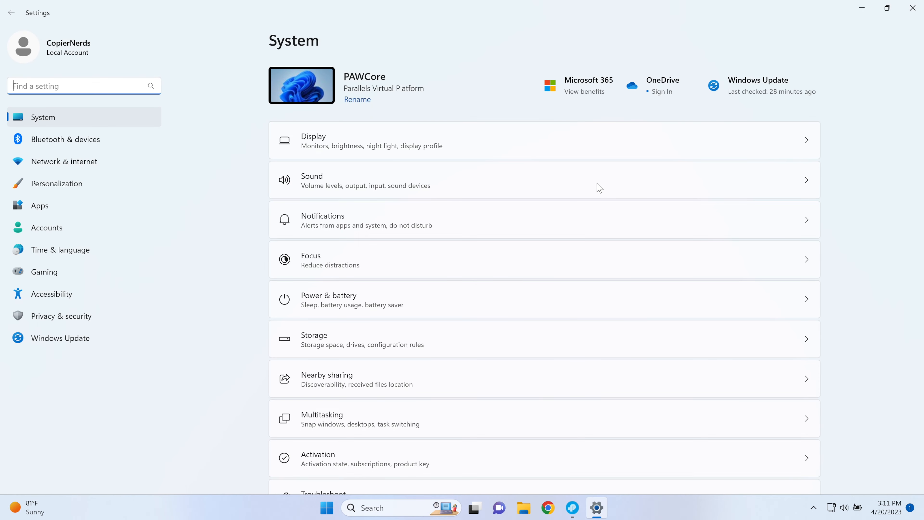
{"action": "scroll", "coordinate": [406, 342], "scroll_direction": "down", "scroll_amount": 6}
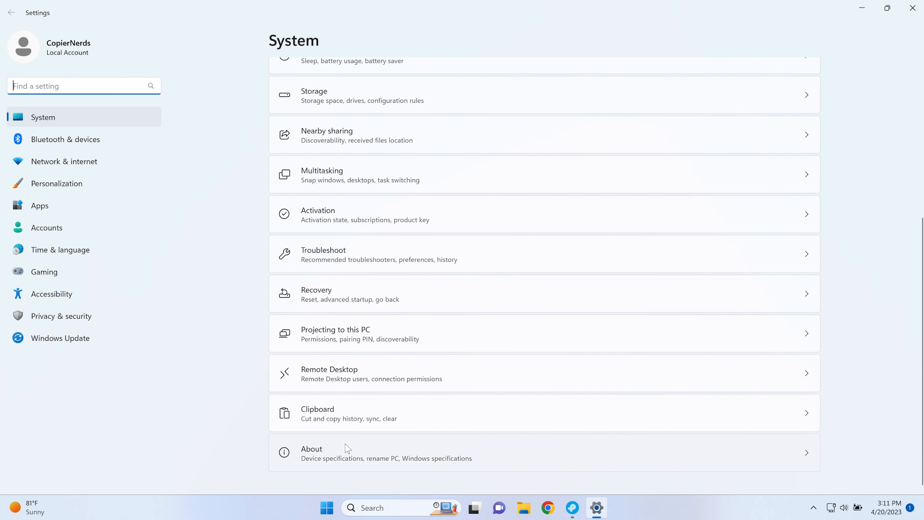
{"action": "left_click", "coordinate": [346, 448]}
{"action": "left_click_drag", "start_coordinate": [399, 148], "coordinate": [365, 147]}
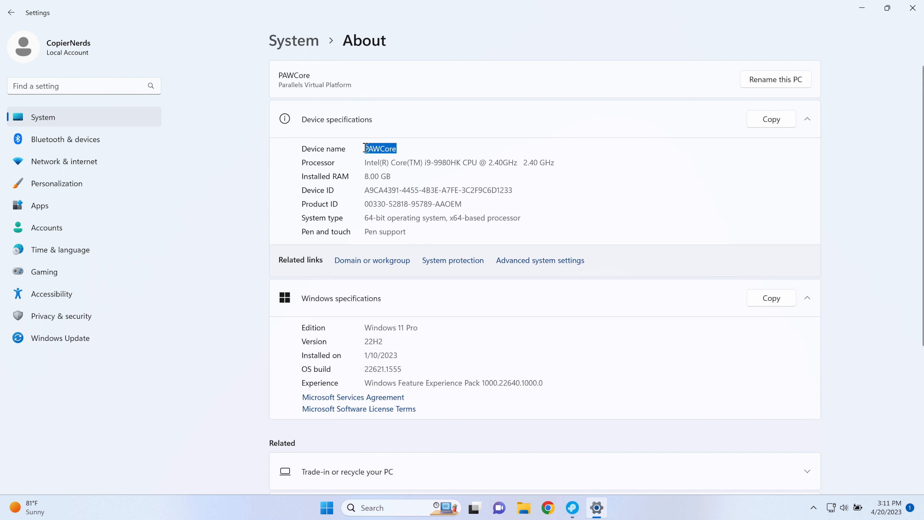
{"action": "right_click", "coordinate": [367, 148]}
{"action": "left_click", "coordinate": [385, 161]}
Close Settings and paste PAWCore into the Service Manager's Domain field
{"action": "left_click", "coordinate": [912, 8]}
{"action": "right_click", "coordinate": [430, 241]}
{"action": "left_click", "coordinate": [448, 287]}
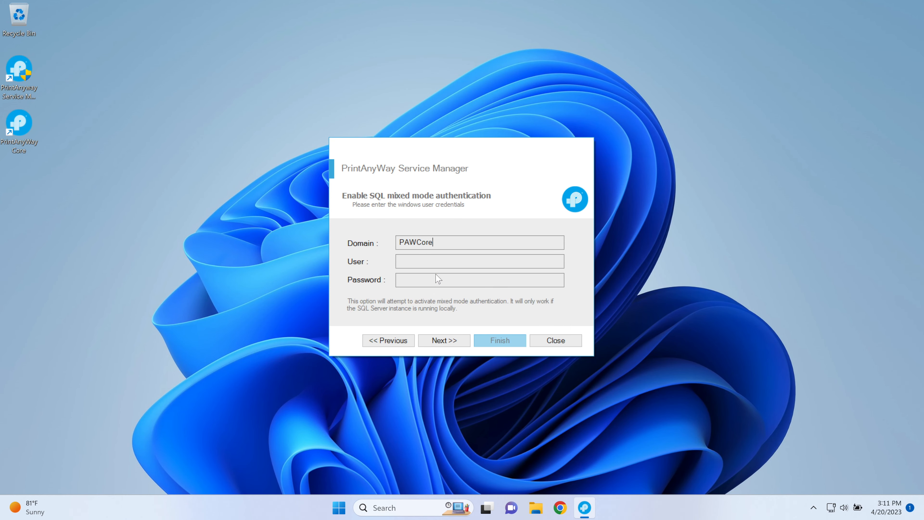
Enter the Windows user name and password and submit the credentials
{"action": "type", "text": "CopierNerds"}
{"action": "key", "text": "Tab"}
{"action": "type", "text": "••••••"}
{"action": "left_click", "coordinate": [439, 344]}
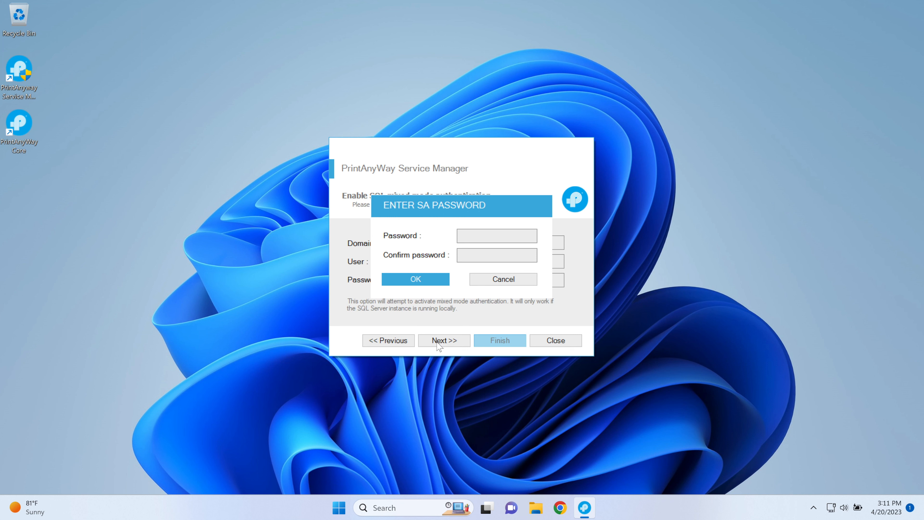
Set and confirm a new SA password, then acknowledge that SA authentication is activated
{"action": "type", "text": "••••••"}
{"action": "key", "text": "Tab"}
{"action": "type", "text": "••••••"}
{"action": "left_click", "coordinate": [422, 284]}
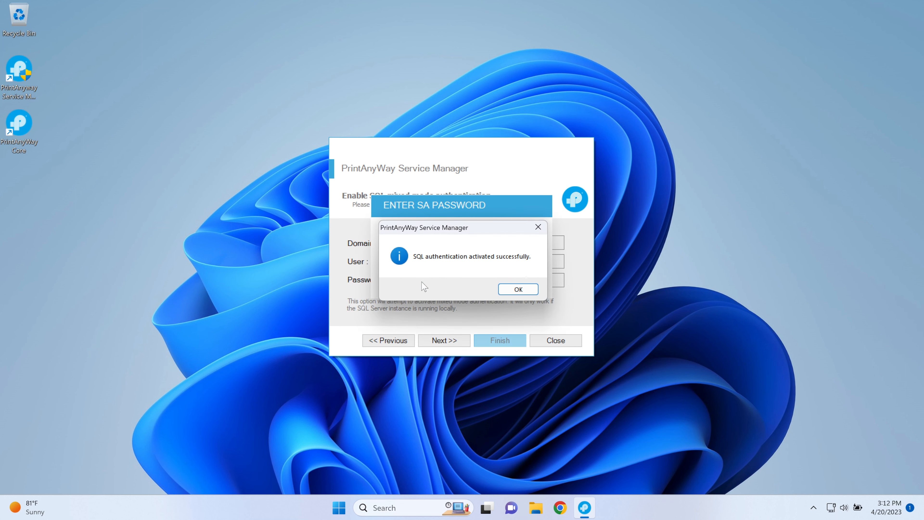
{"action": "left_click", "coordinate": [514, 291]}
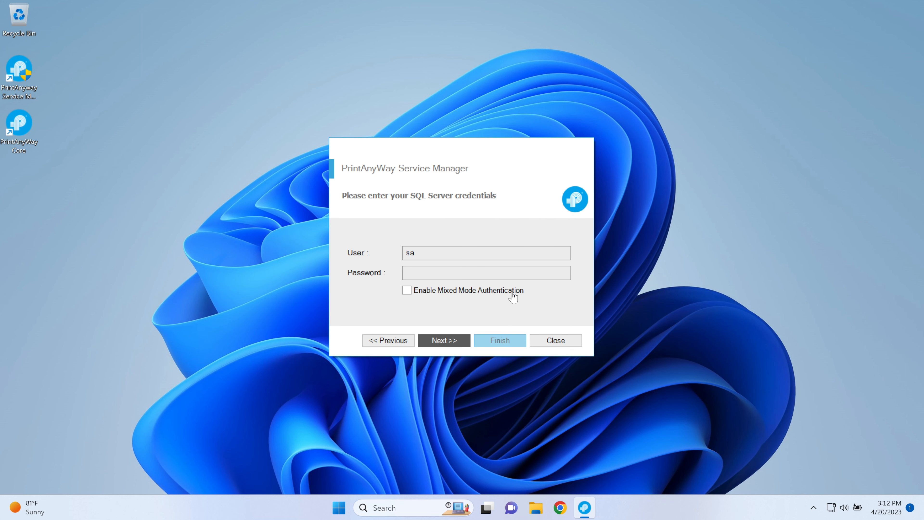
Enter the SQL sa password to create the PrintAnyWay database and continue
{"action": "left_click", "coordinate": [444, 271]}
{"action": "type", "text": "******"}
{"action": "left_click", "coordinate": [449, 343]}
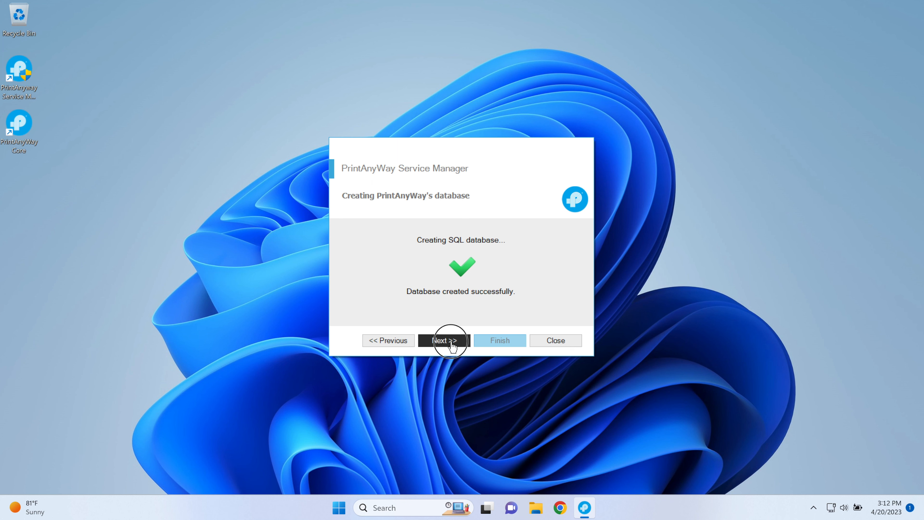
{"action": "left_click", "coordinate": [451, 346]}
Start the Task and LPR services, review the Service Settings and Database Settings tabs, then close the manager
{"action": "left_click", "coordinate": [452, 346]}
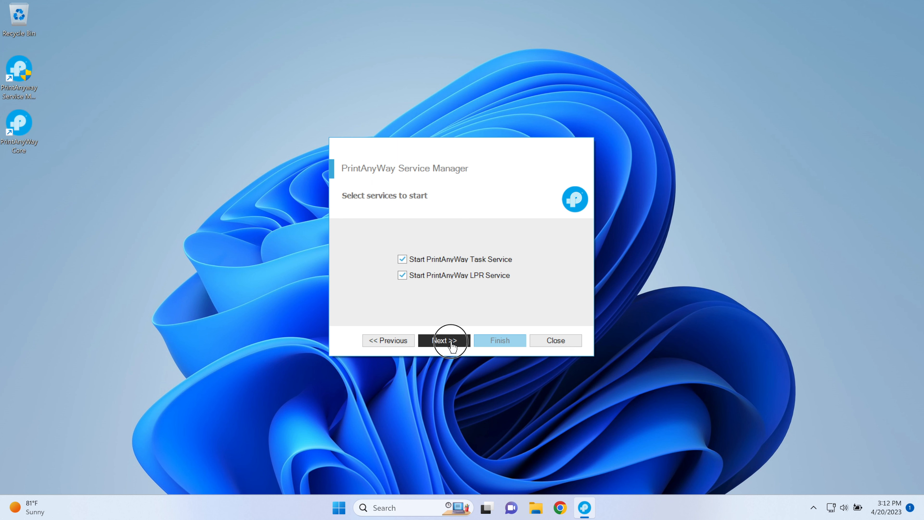
{"action": "left_click", "coordinate": [498, 342]}
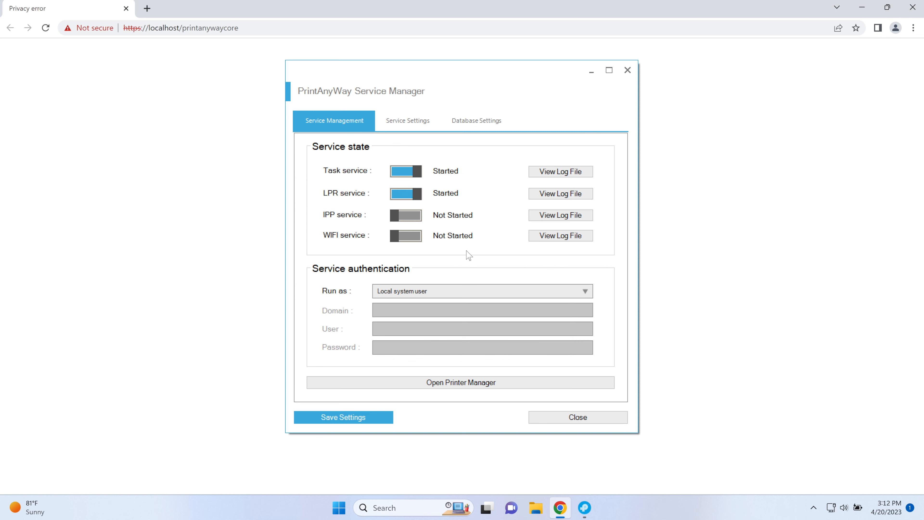
{"action": "left_click", "coordinate": [416, 128]}
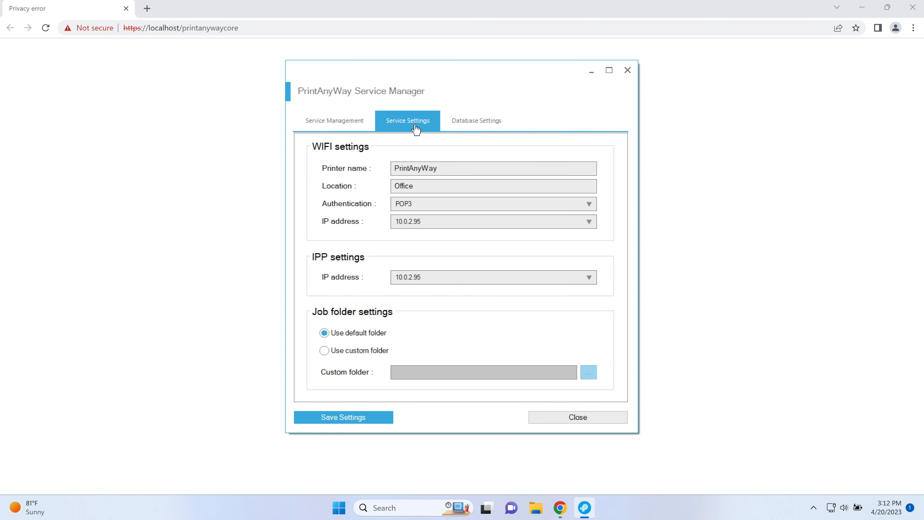
{"action": "left_click", "coordinate": [465, 124]}
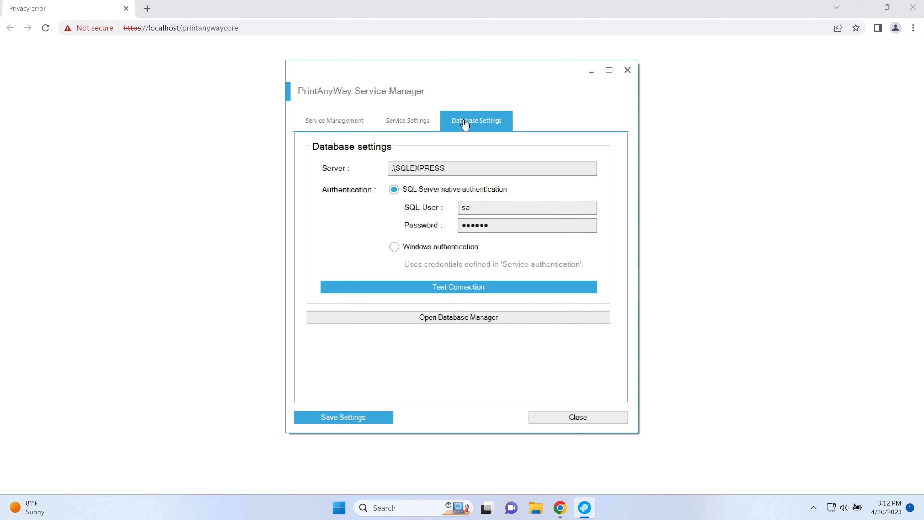
{"action": "left_click", "coordinate": [343, 121]}
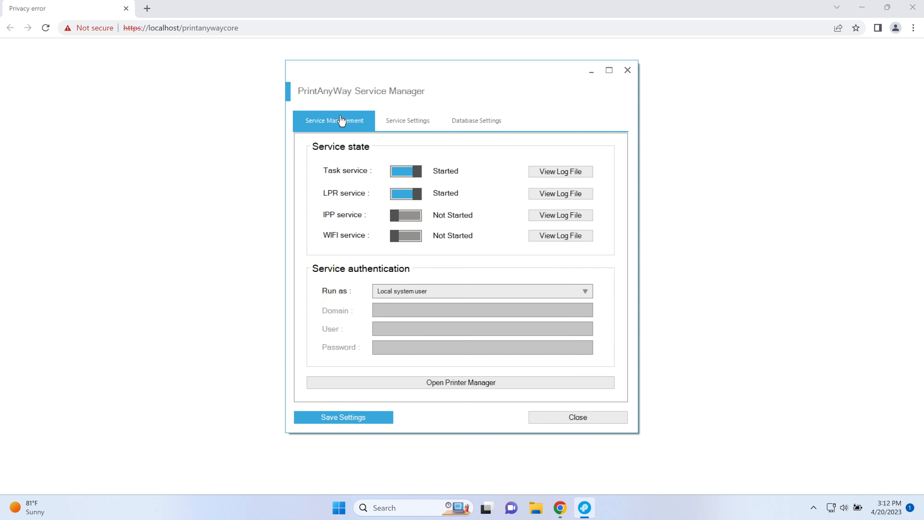
{"action": "left_click", "coordinate": [582, 418]}
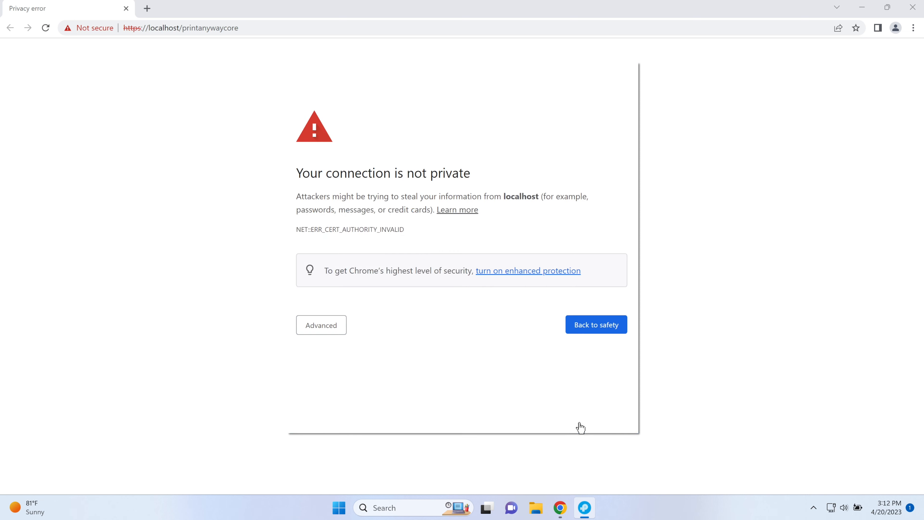
Bypass the certificate warning and proceed to the localhost PrintAnyWay Core console
{"action": "left_click", "coordinate": [320, 326]}
{"action": "left_click", "coordinate": [334, 410]}
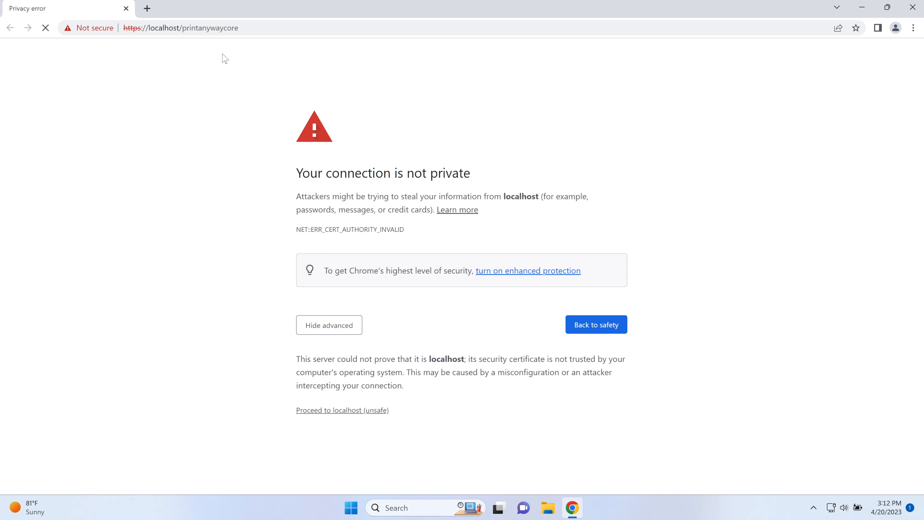
{"action": "left_click", "coordinate": [238, 27]}
{"action": "left_click", "coordinate": [240, 29]}
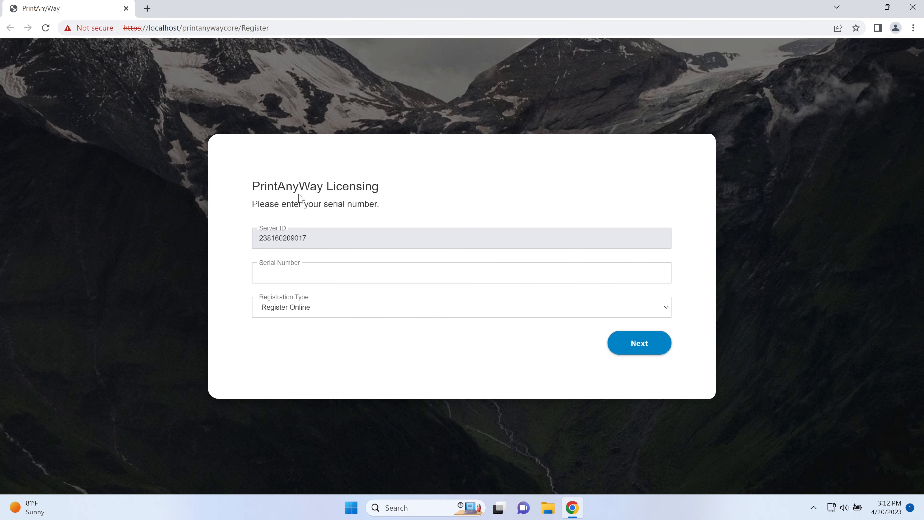
Register the licence online with the serial number and the entity name
{"action": "left_click", "coordinate": [308, 275]}
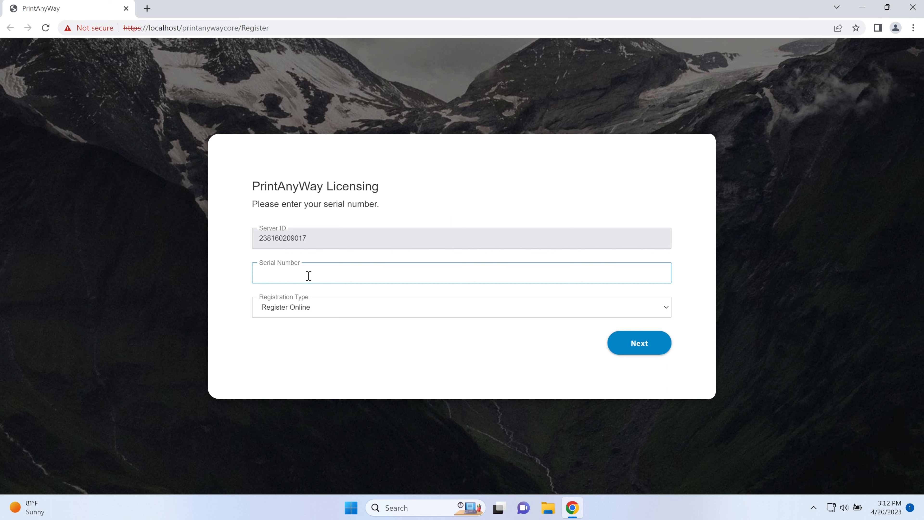
{"action": "left_click", "coordinate": [623, 351]}
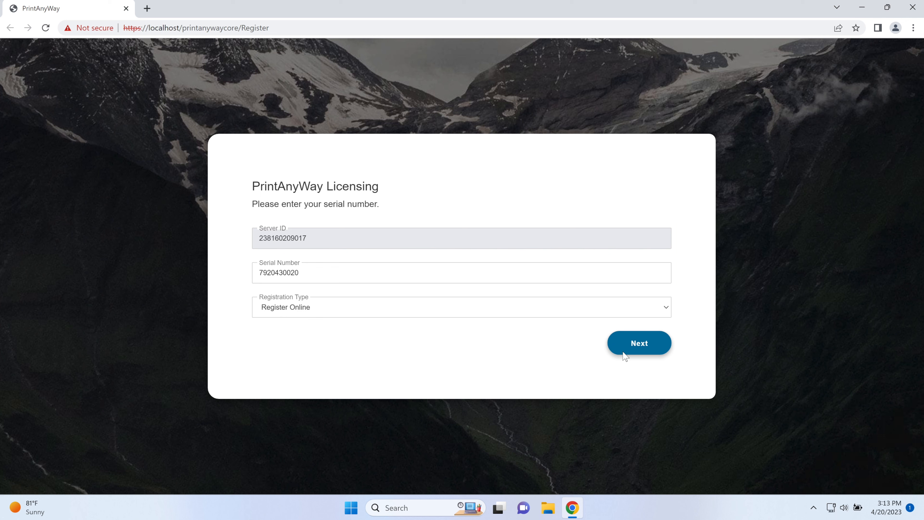
{"action": "left_click", "coordinate": [403, 293]}
{"action": "type", "text": "CopierNe"}
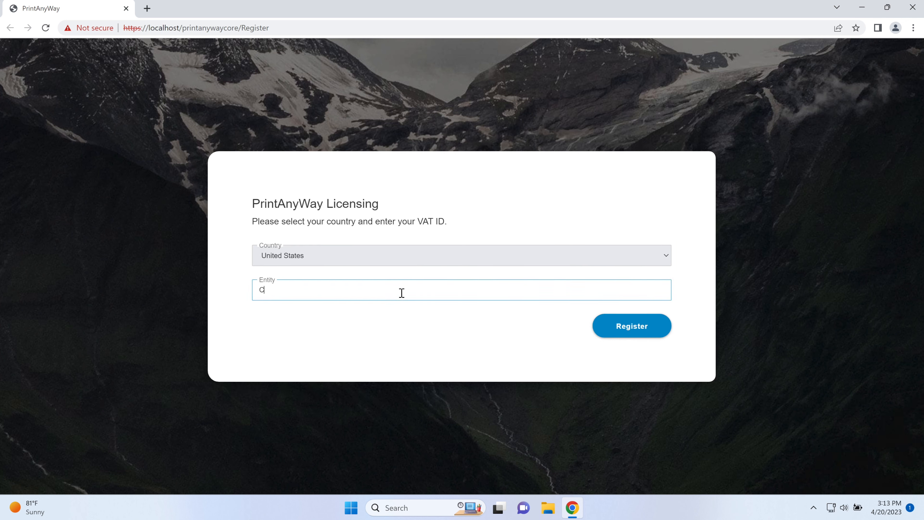
{"action": "type", "text": "rds"}
{"action": "left_click", "coordinate": [631, 330]}
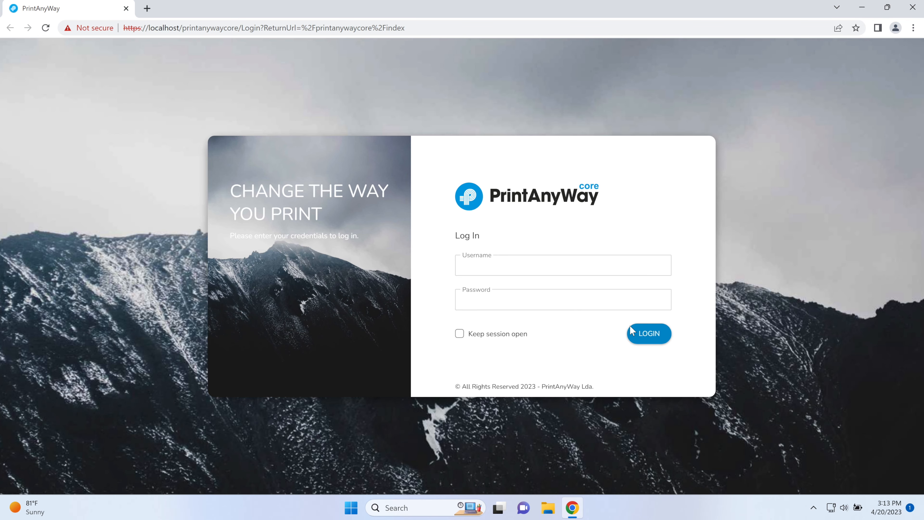
Log in with the administrator username and password, then switch off dark mode
{"action": "left_click", "coordinate": [499, 264]}
{"action": "type", "text": "pawadmin"}
{"action": "key", "text": "Tab"}
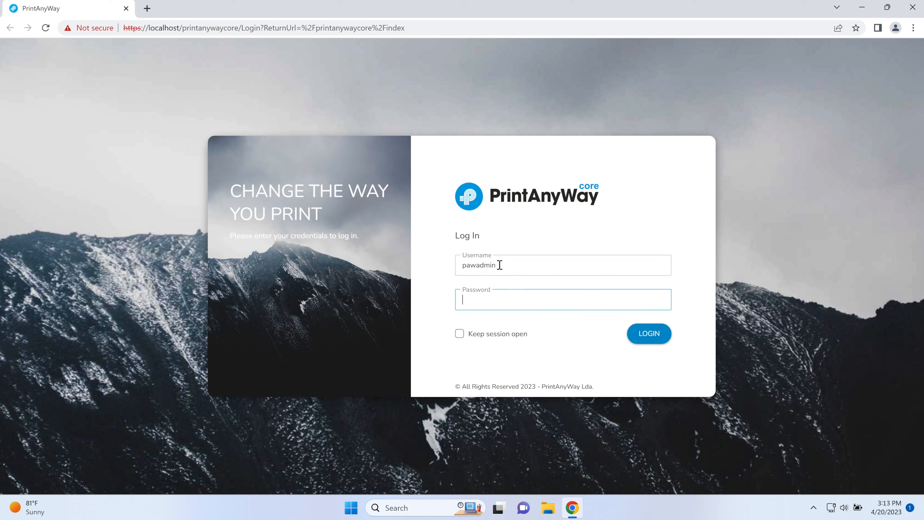
{"action": "type", "text": "********"}
{"action": "left_click", "coordinate": [655, 333]}
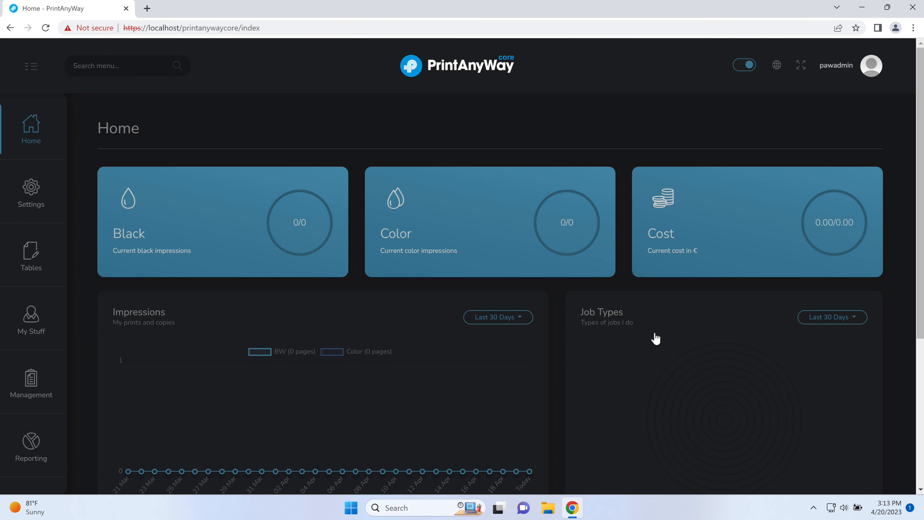
{"action": "left_click", "coordinate": [745, 67]}
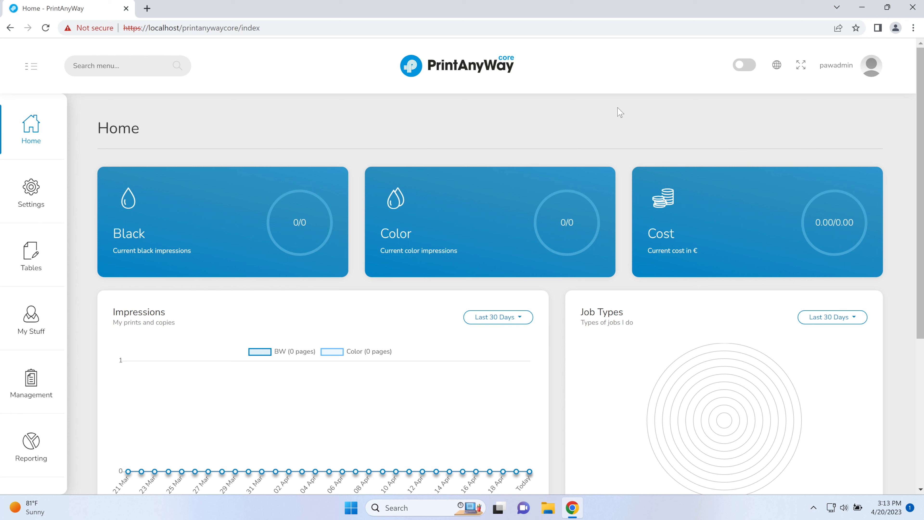
{"action": "left_click", "coordinate": [29, 258]}
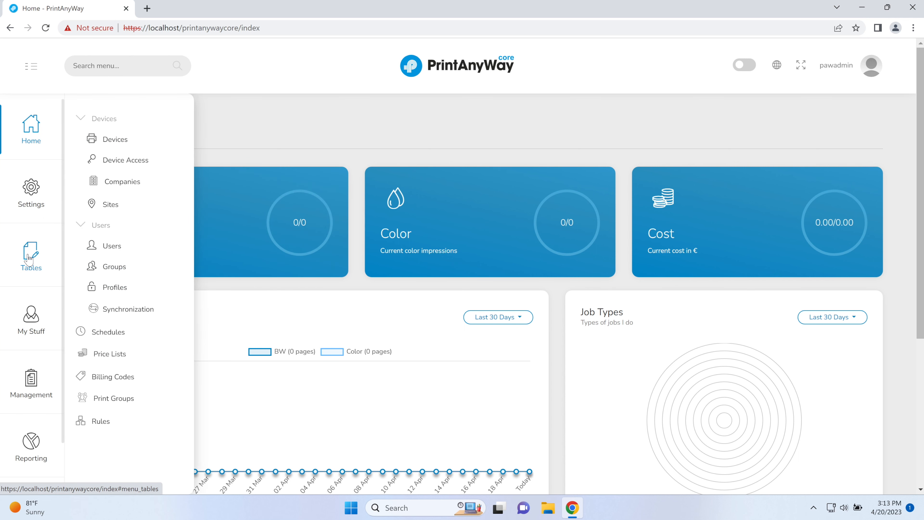
Open the Admin user's record from Tables > Users and enter a four-digit PIN code
{"action": "left_click", "coordinate": [108, 249]}
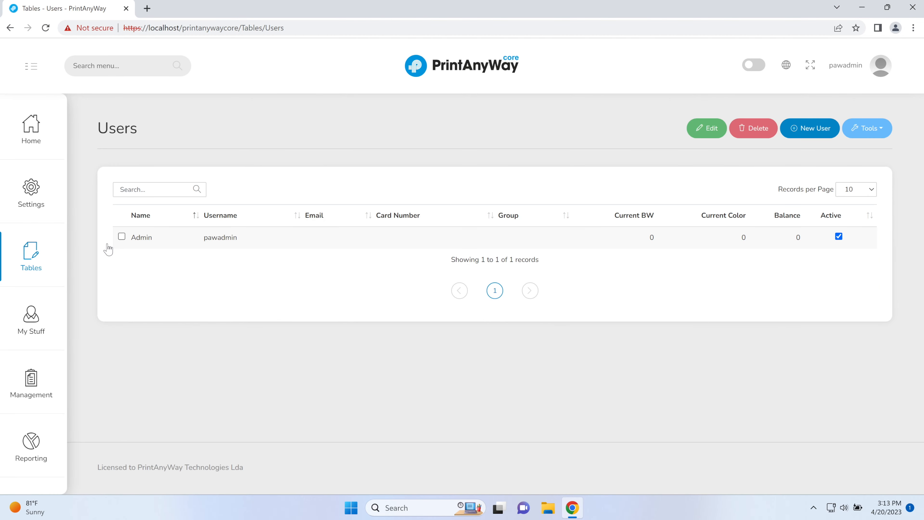
{"action": "double_click", "coordinate": [146, 237]}
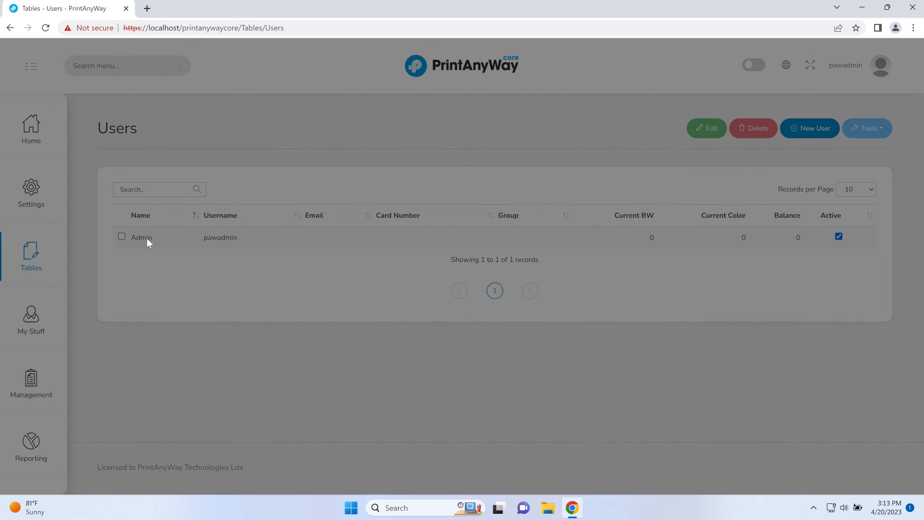
{"action": "left_click", "coordinate": [242, 285]}
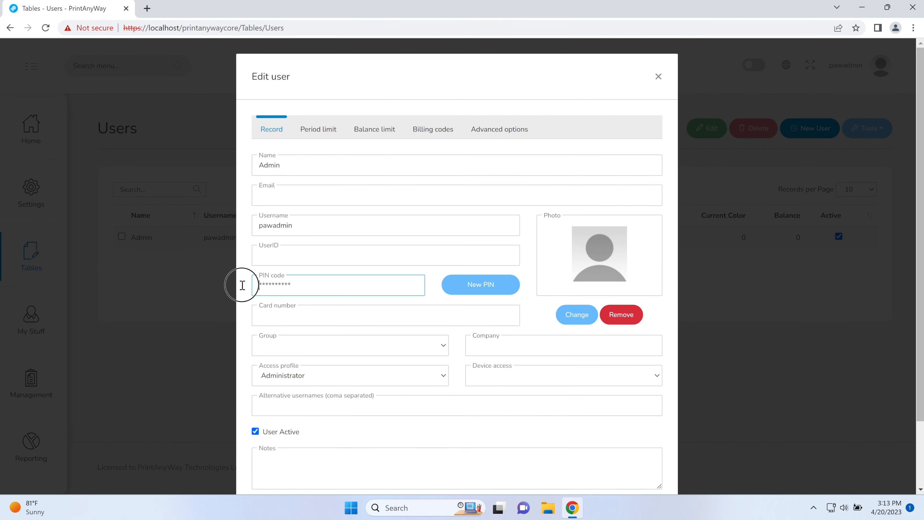
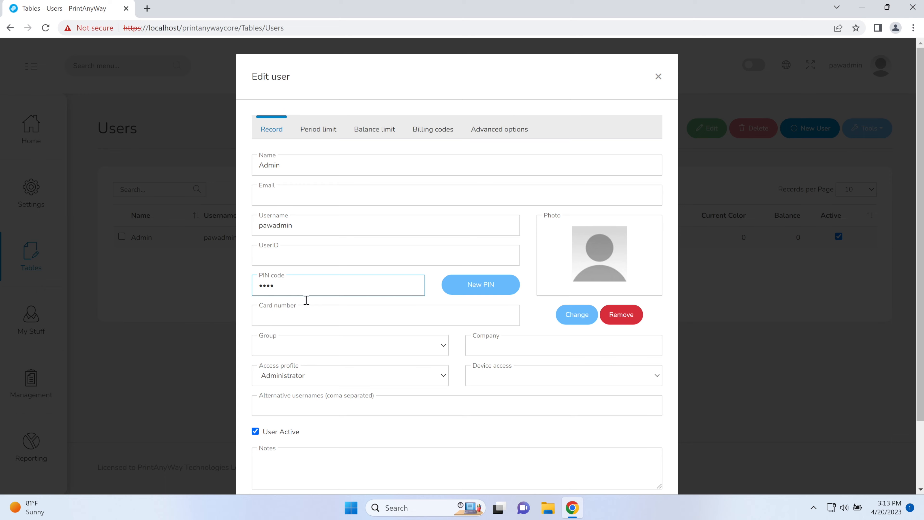
{"action": "scroll", "coordinate": [403, 342], "scroll_direction": "down", "scroll_amount": 2}
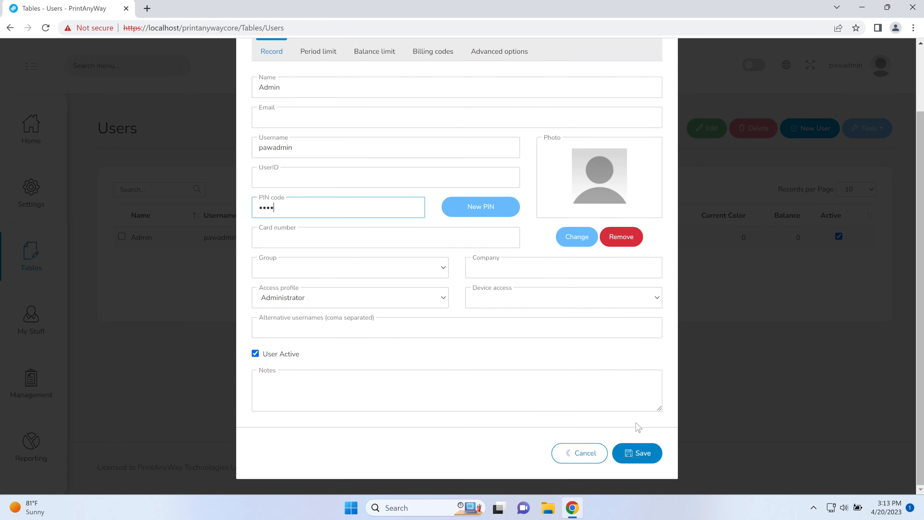
Save the Admin record, dismiss the confirmation, and close Chrome
{"action": "left_click", "coordinate": [639, 454]}
{"action": "left_click", "coordinate": [459, 333]}
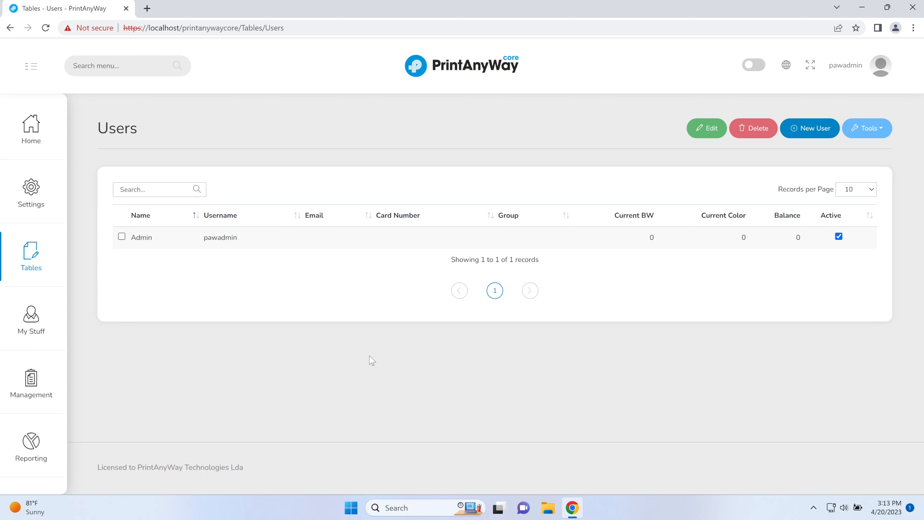
{"action": "left_click", "coordinate": [917, 14]}
{"action": "key", "text": "ctrl"}
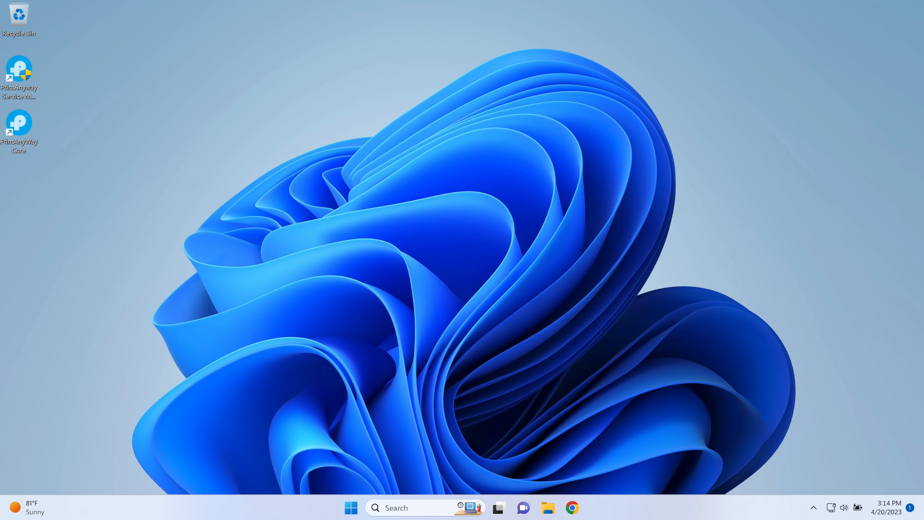